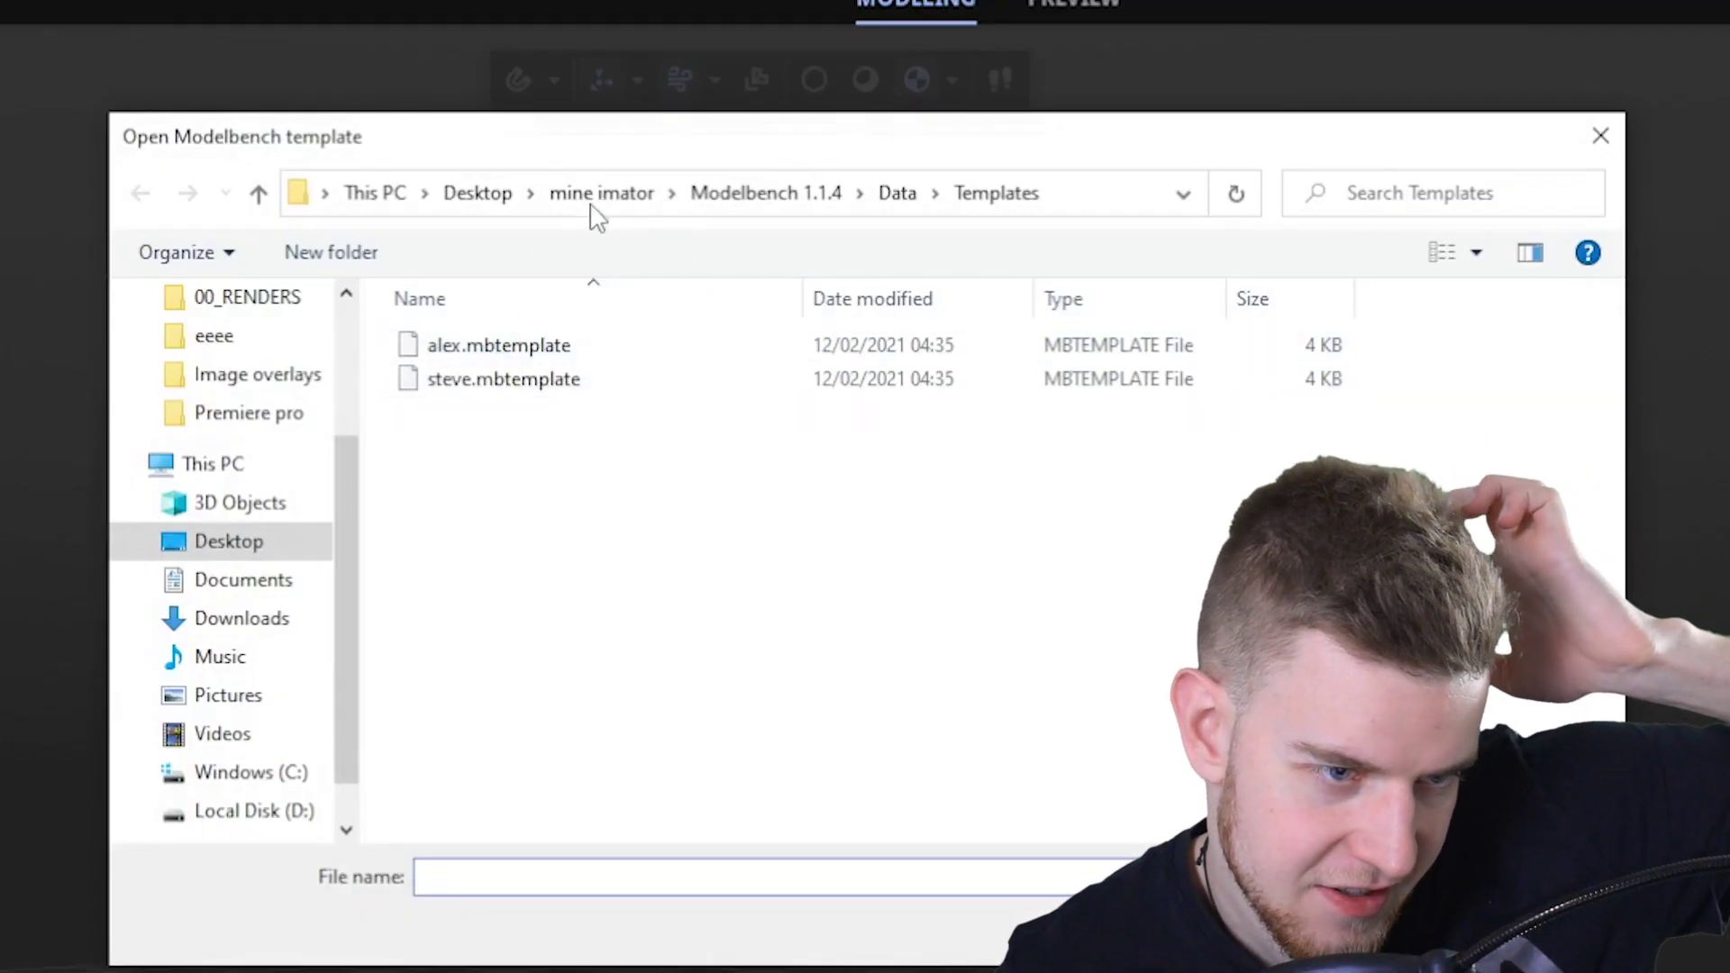
Browse to mine imator > PROJECTS > RIGS and open the pirate model Oblivion_pirate.mimodel.
click(600, 195)
double_click(529, 766)
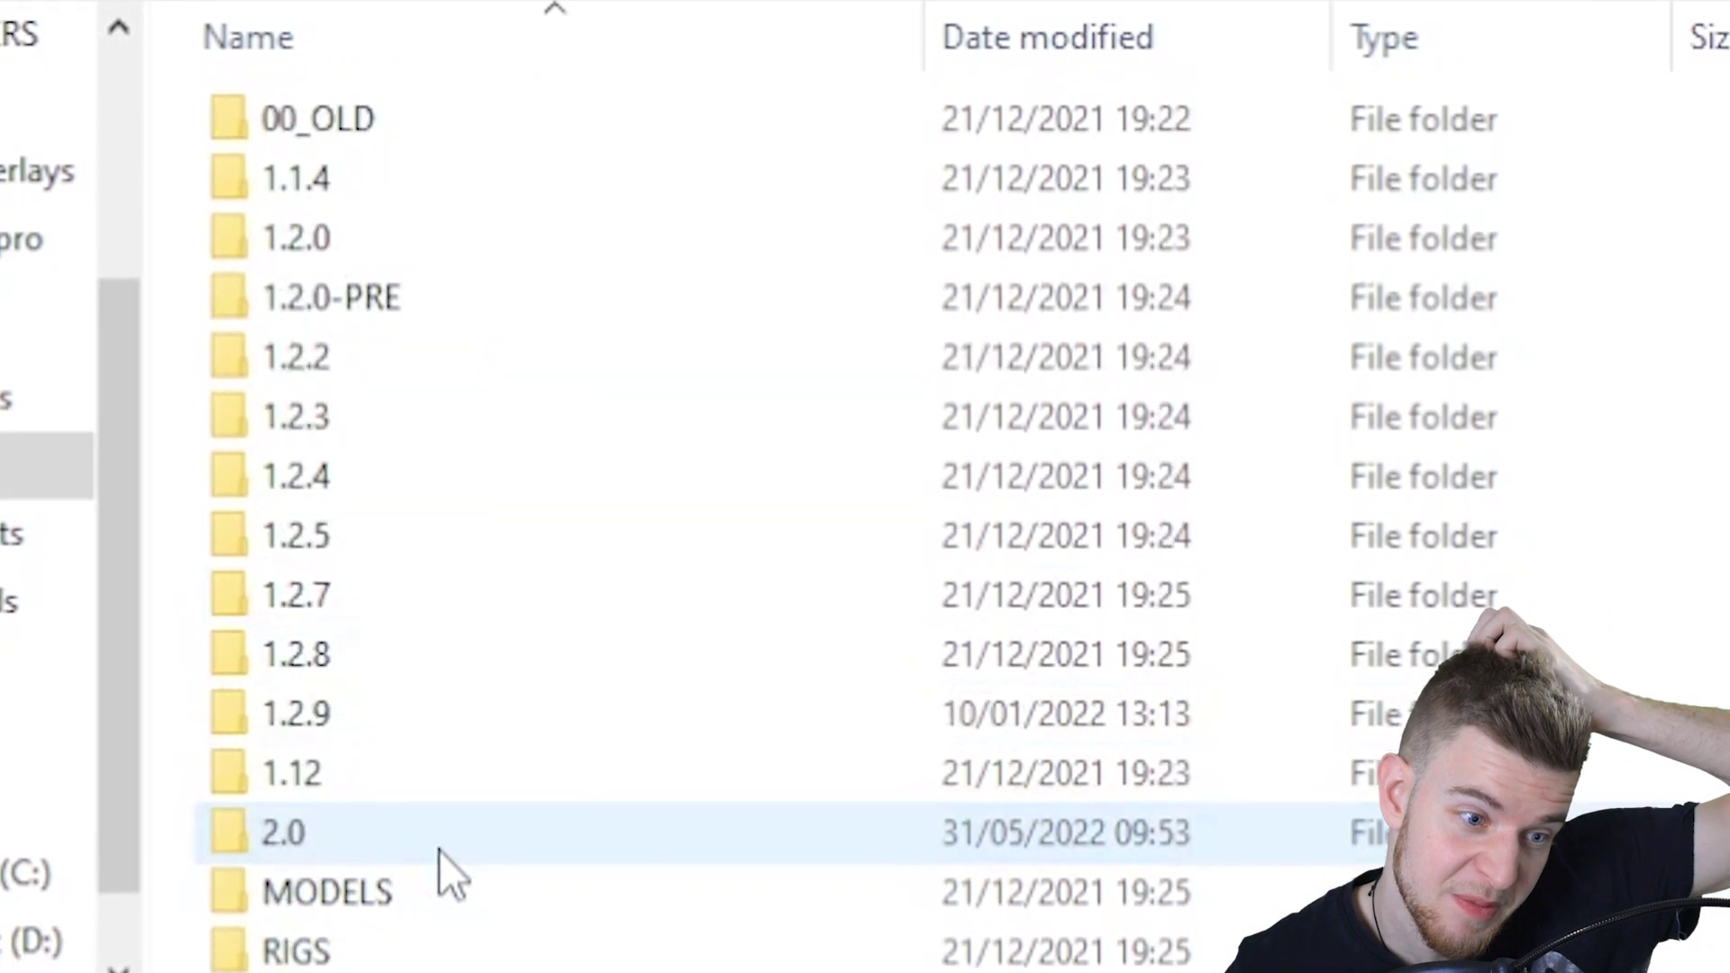
double_click(348, 951)
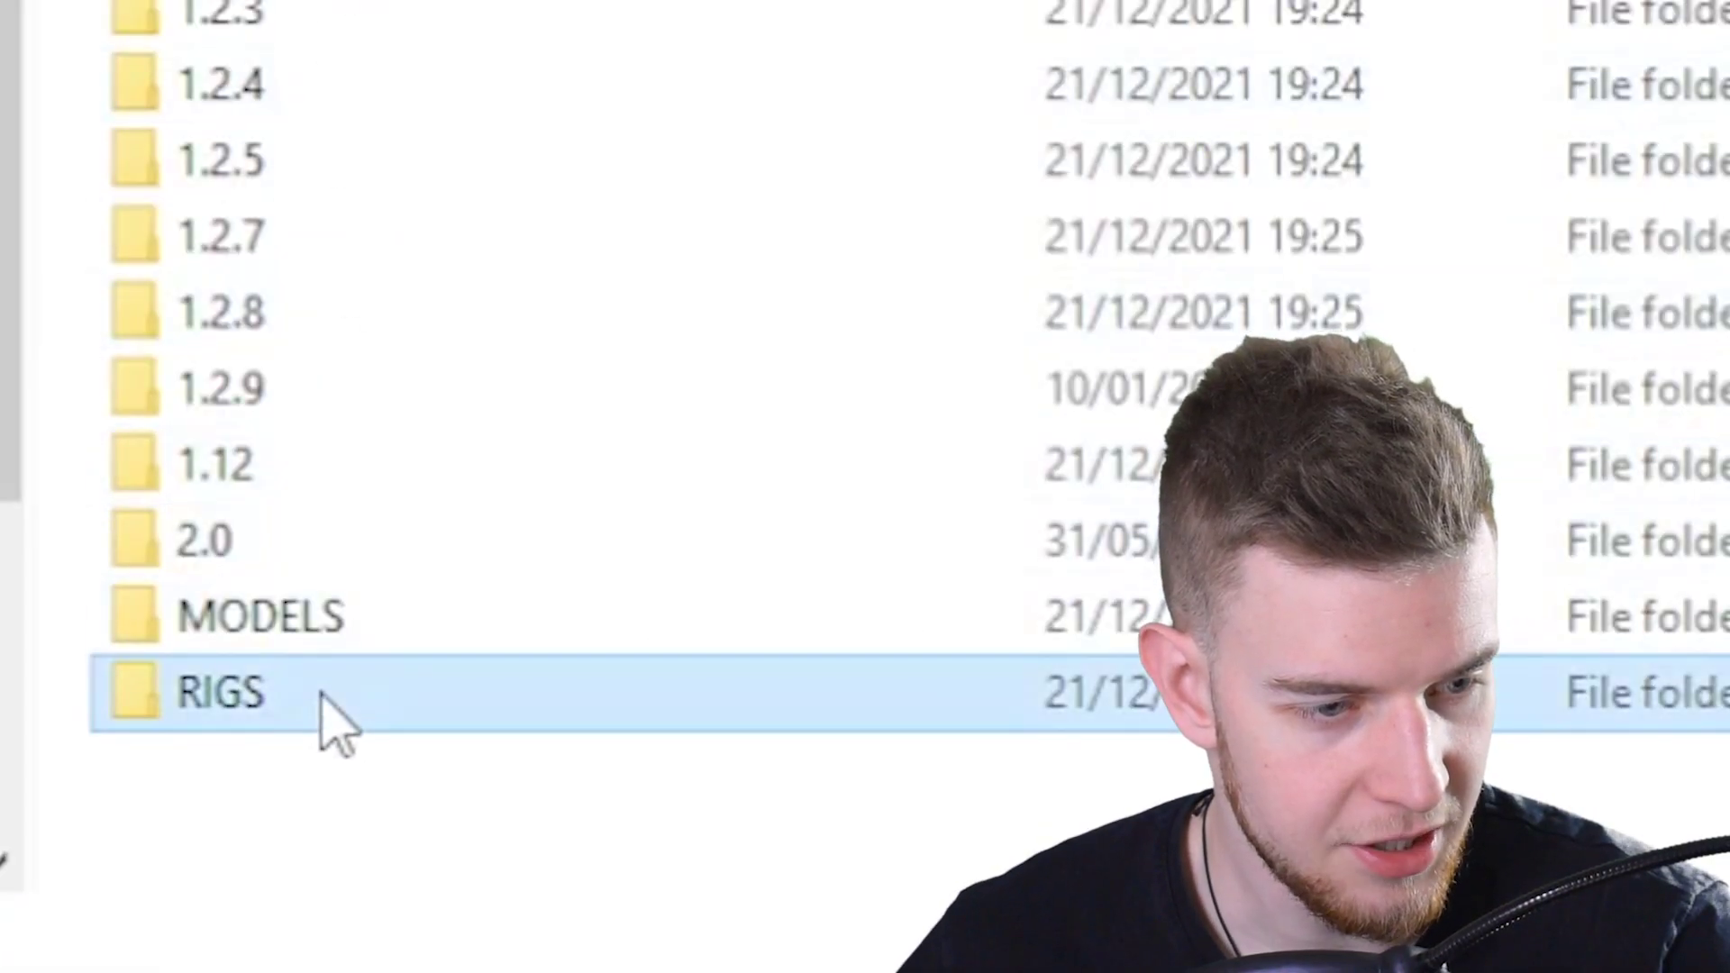
double_click(328, 715)
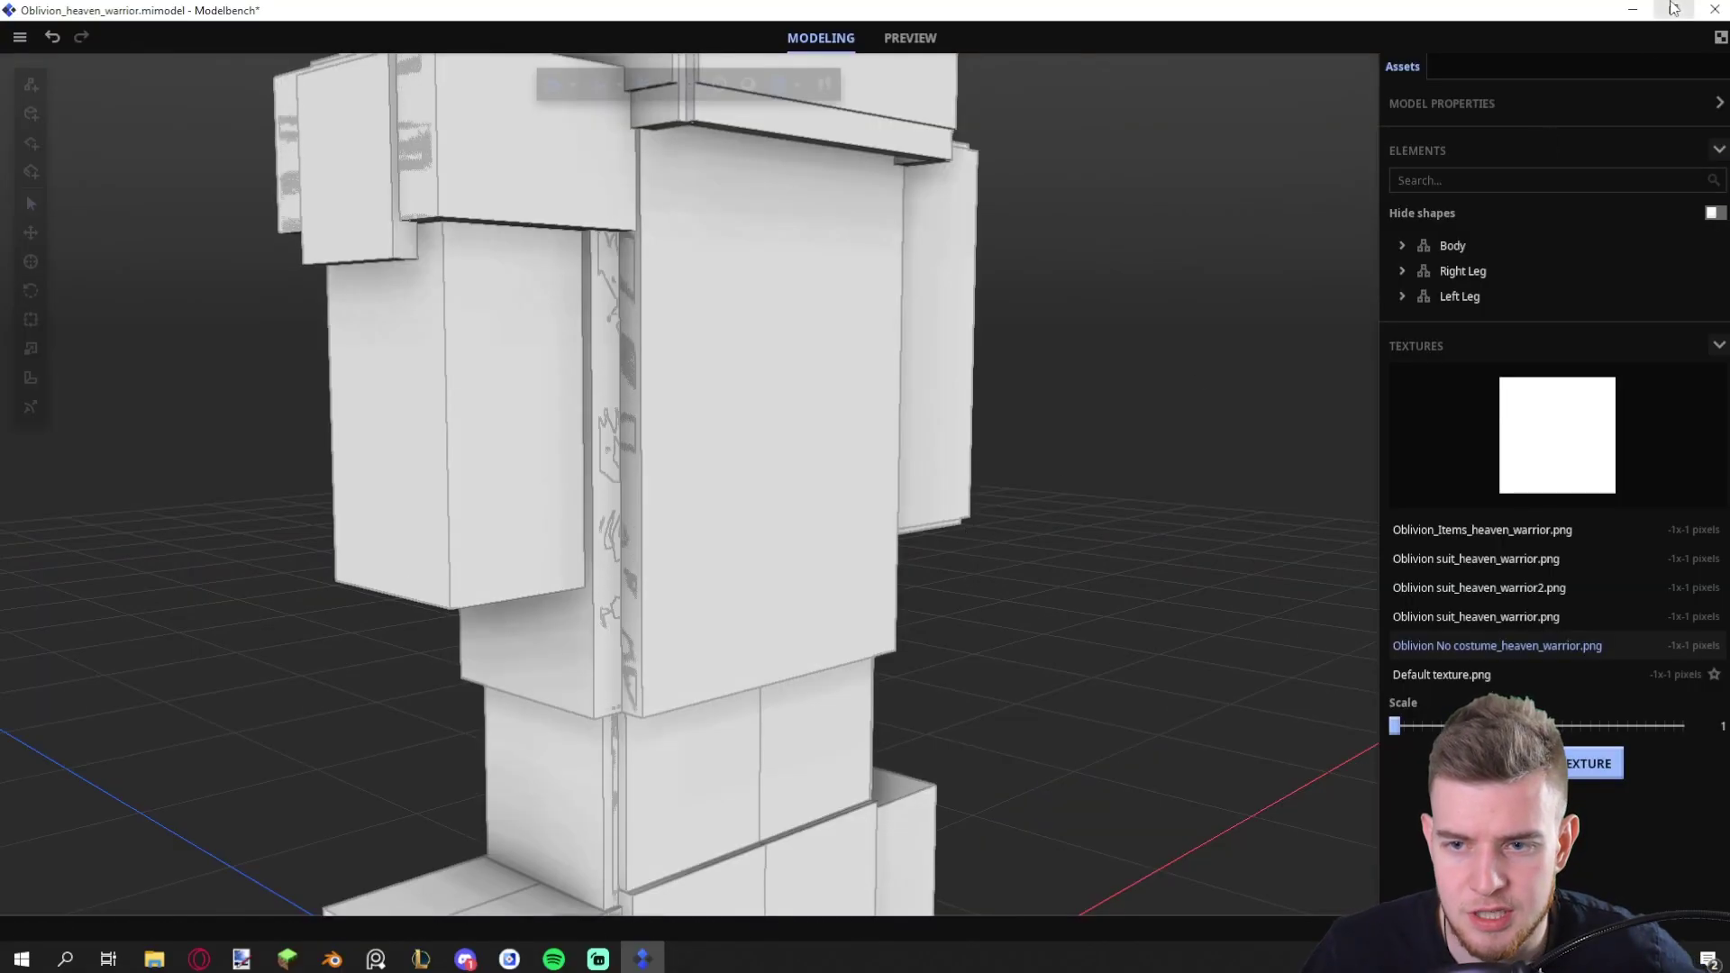
key(ctrl+o)
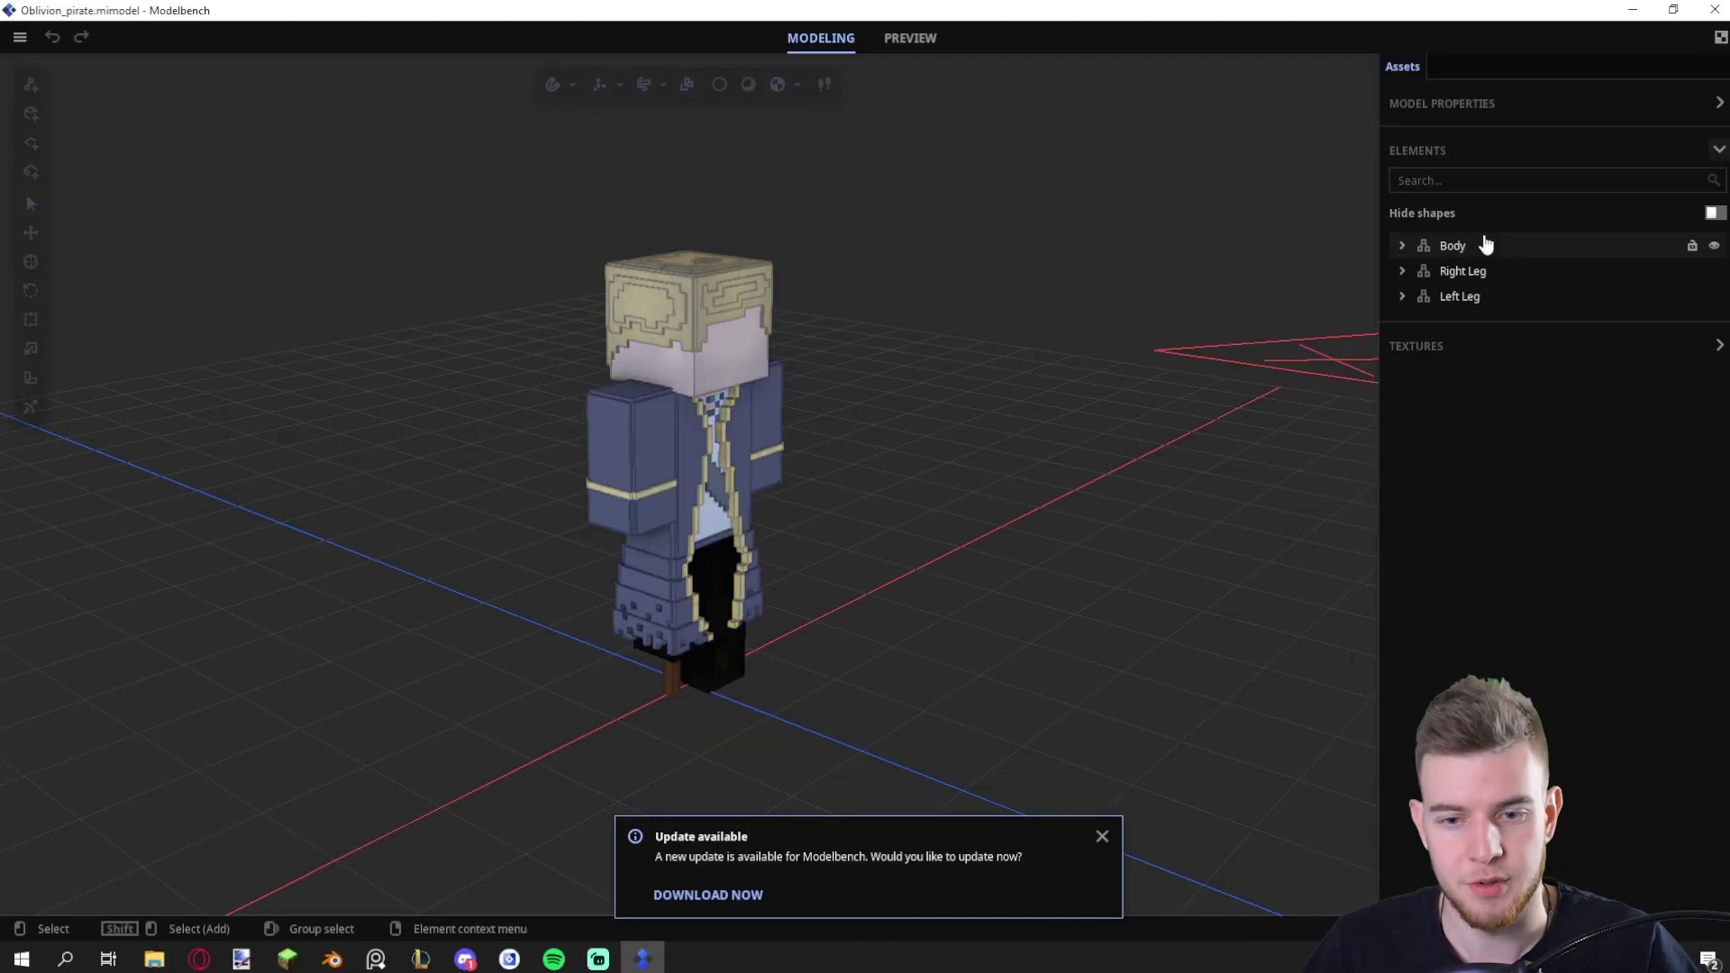
Check the Body element in the Elements list, then bring up Modelbench's main menu.
click(1424, 250)
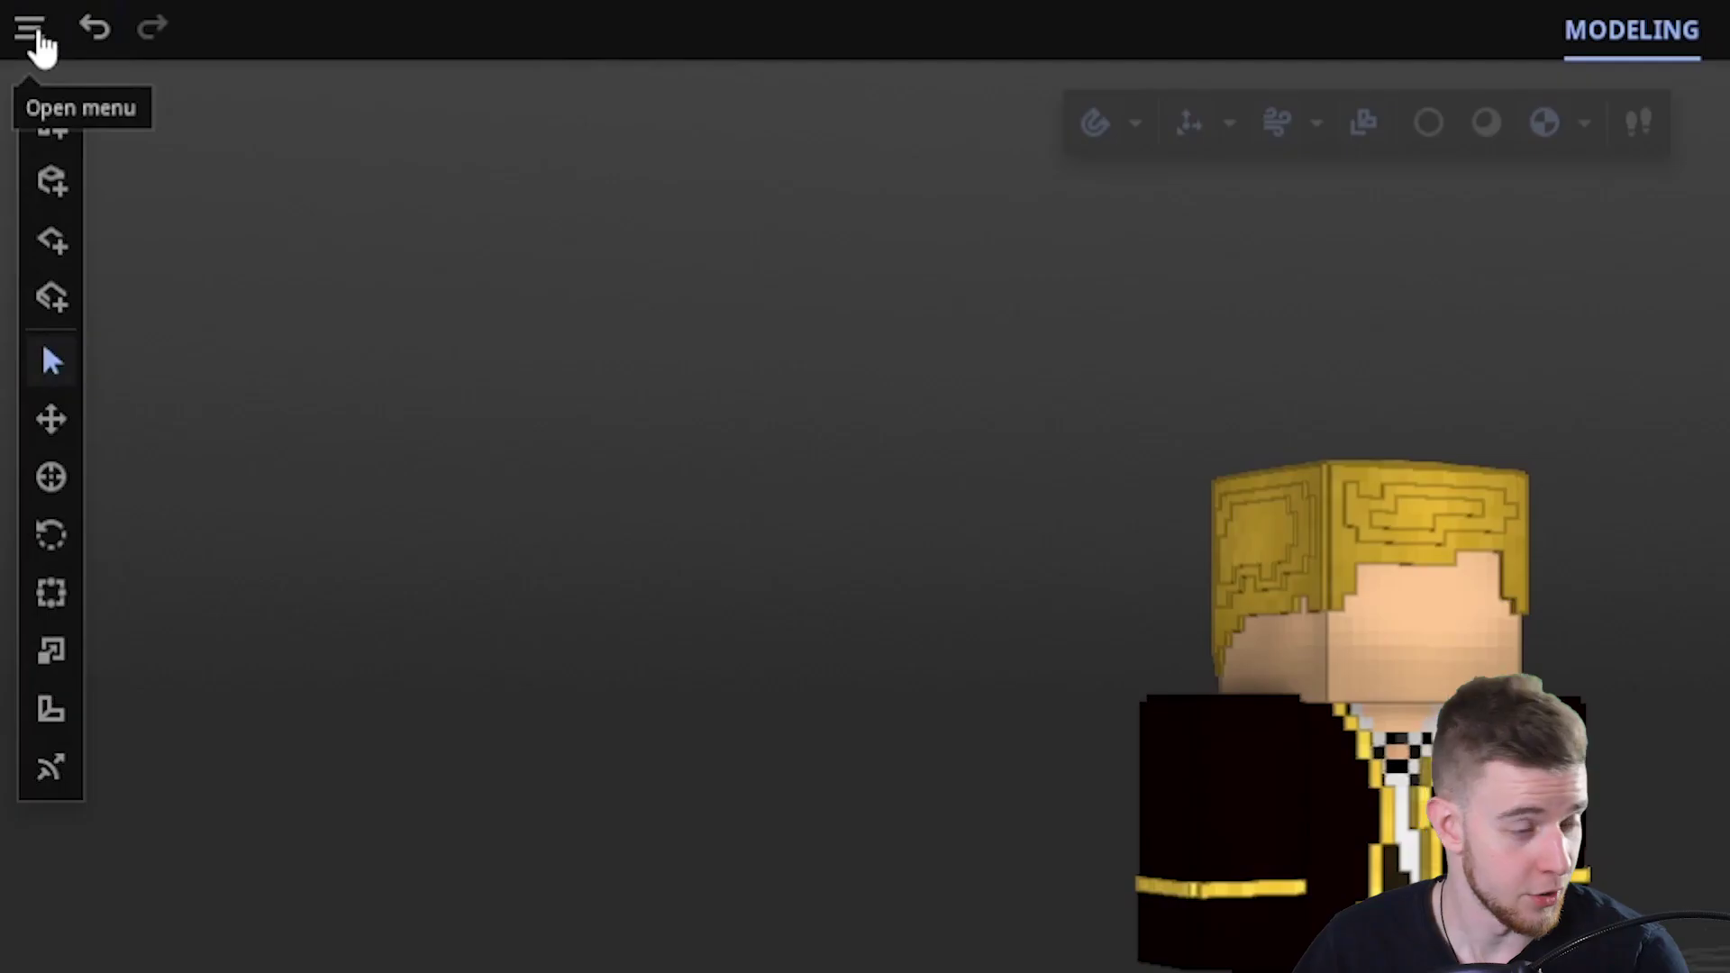
click(20, 37)
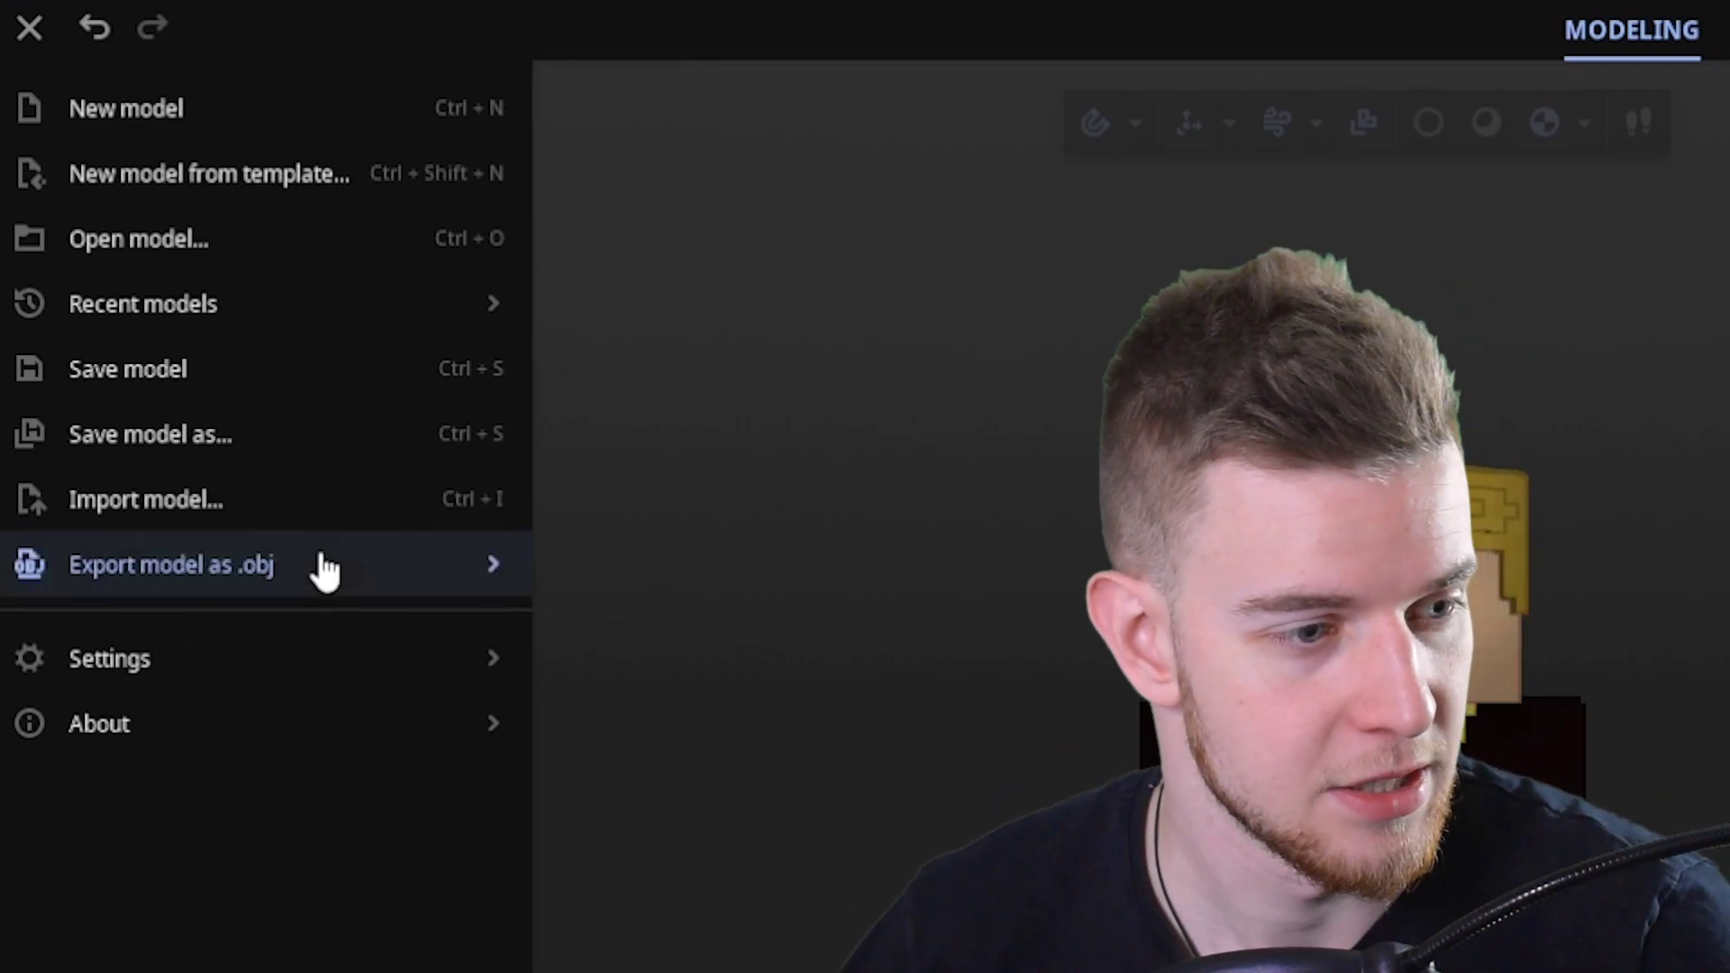
Export as .obj using Parts as objects, including hidden elements and not combining locked elements.
click(324, 569)
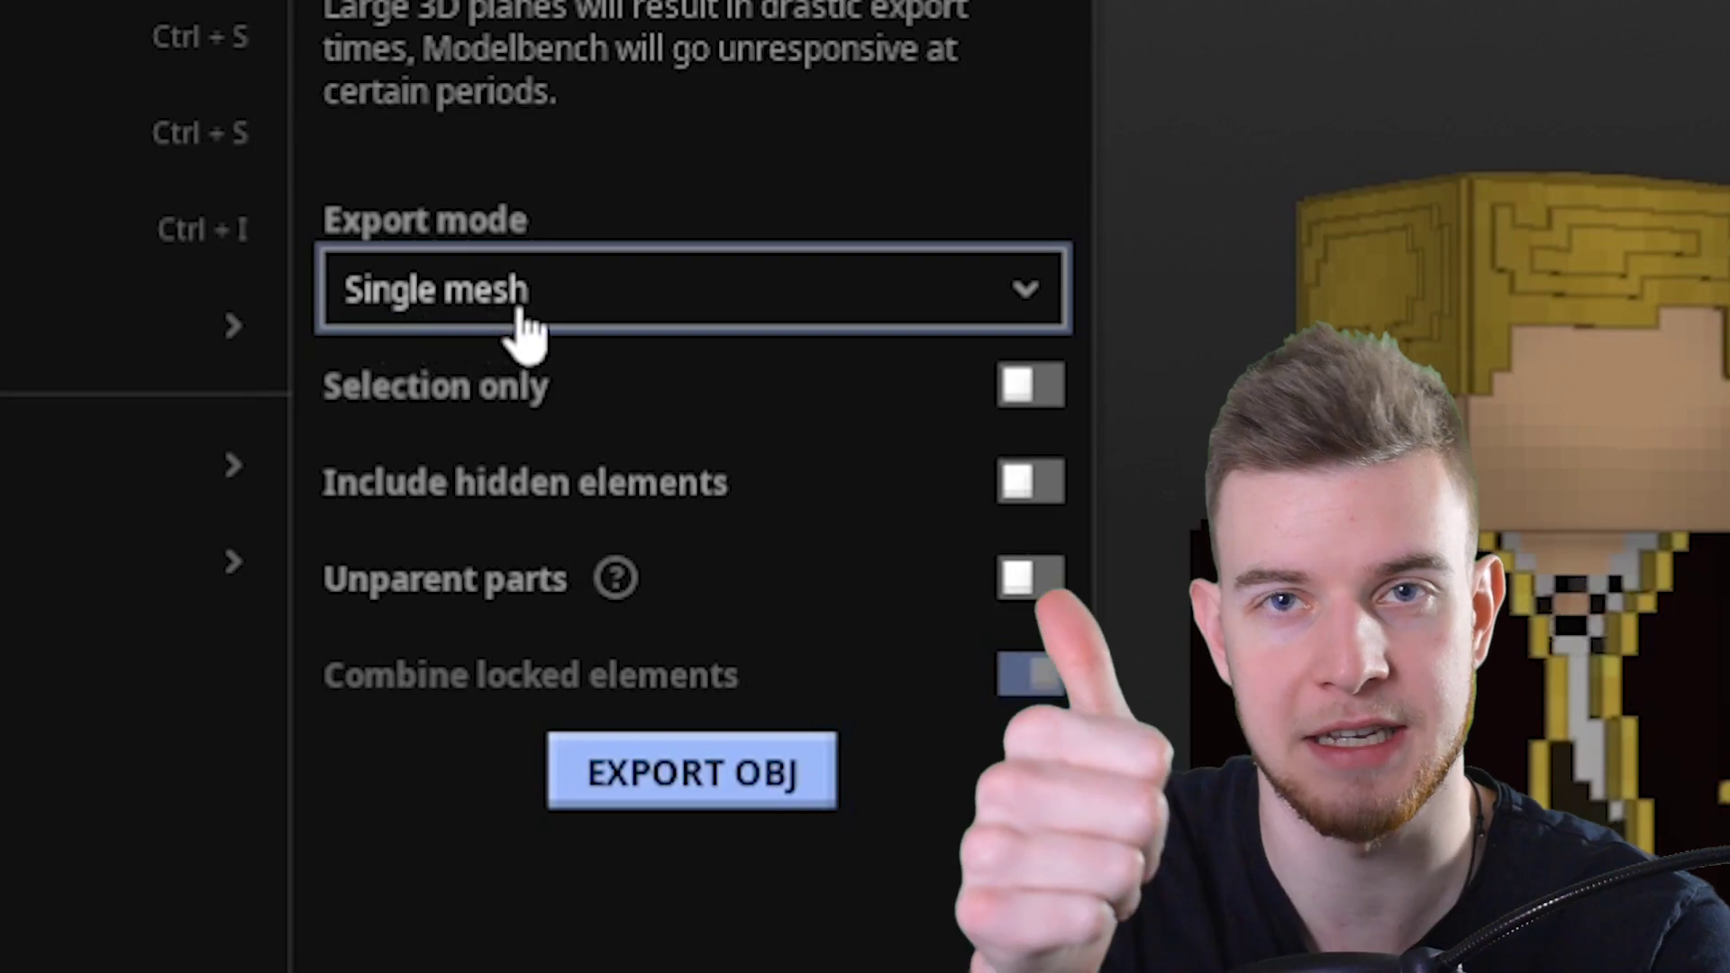
click(527, 326)
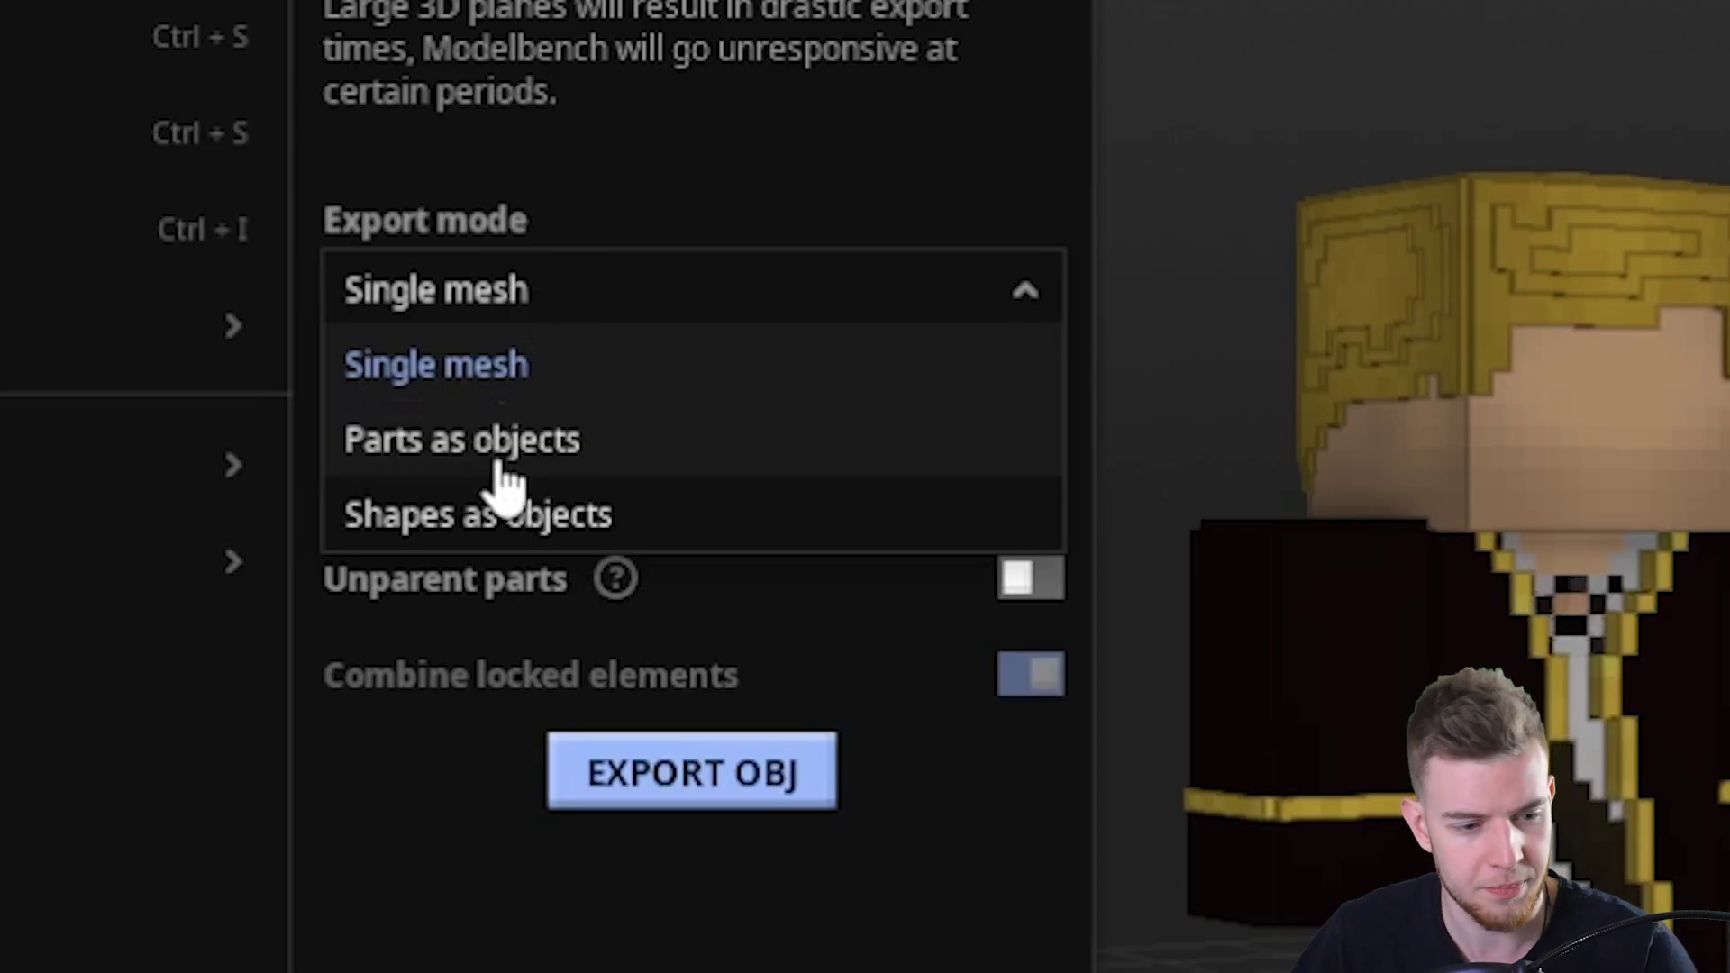
click(500, 450)
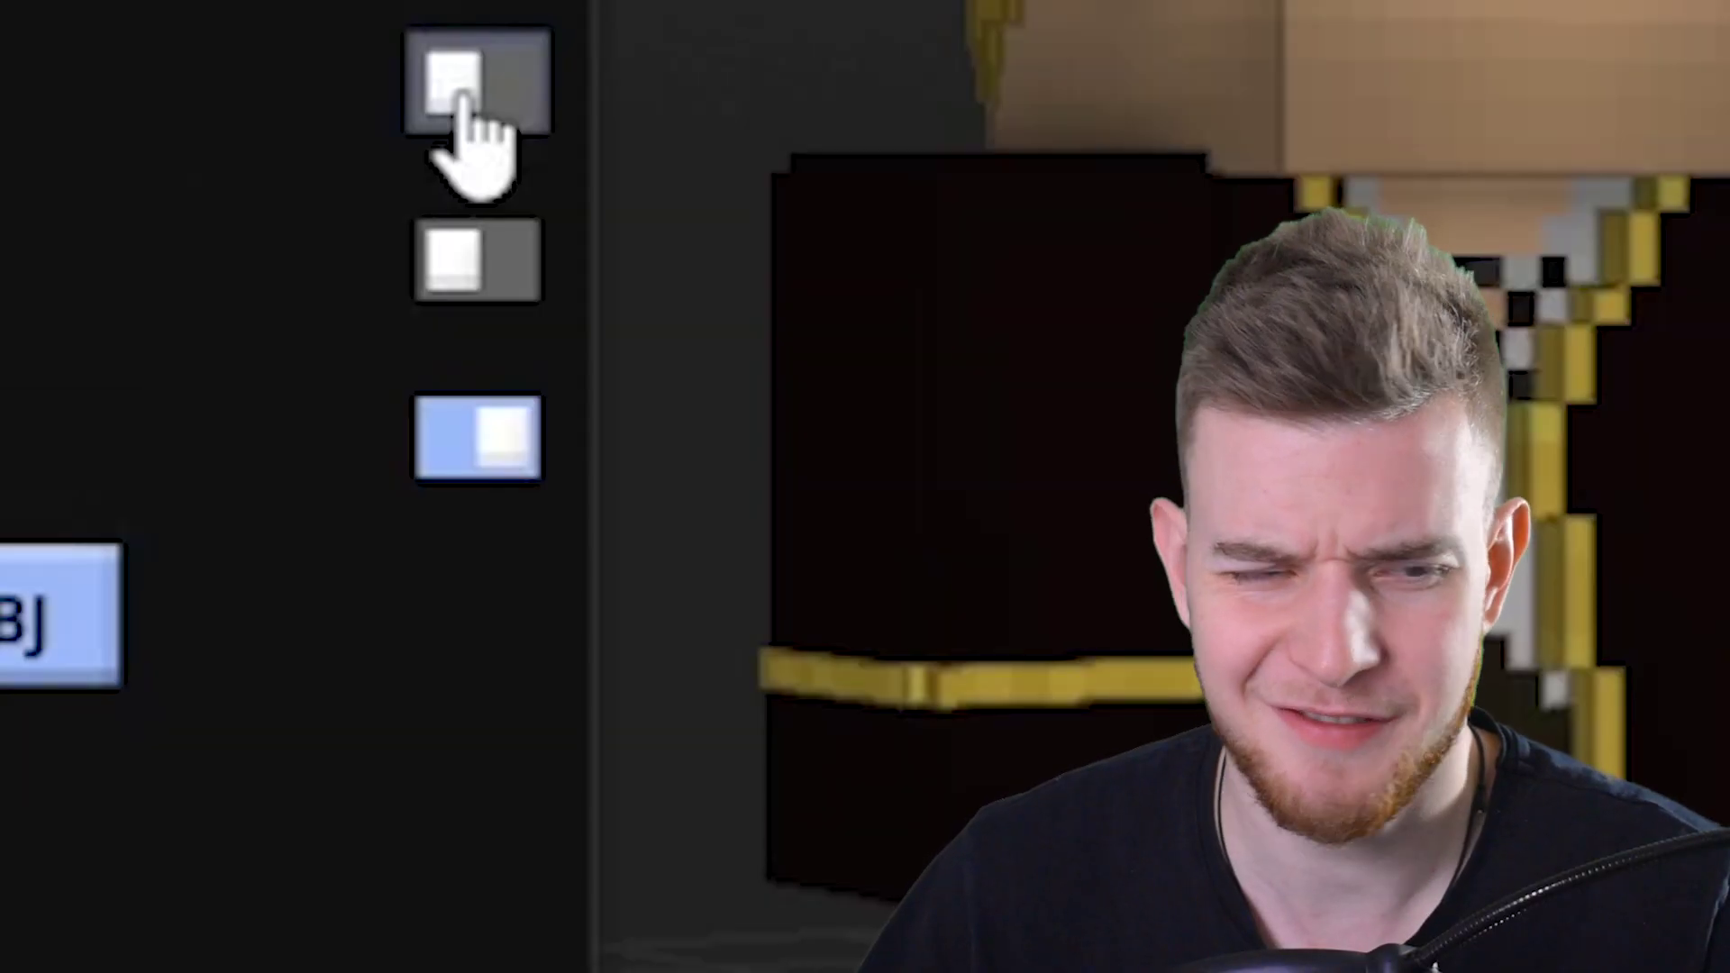
click(463, 90)
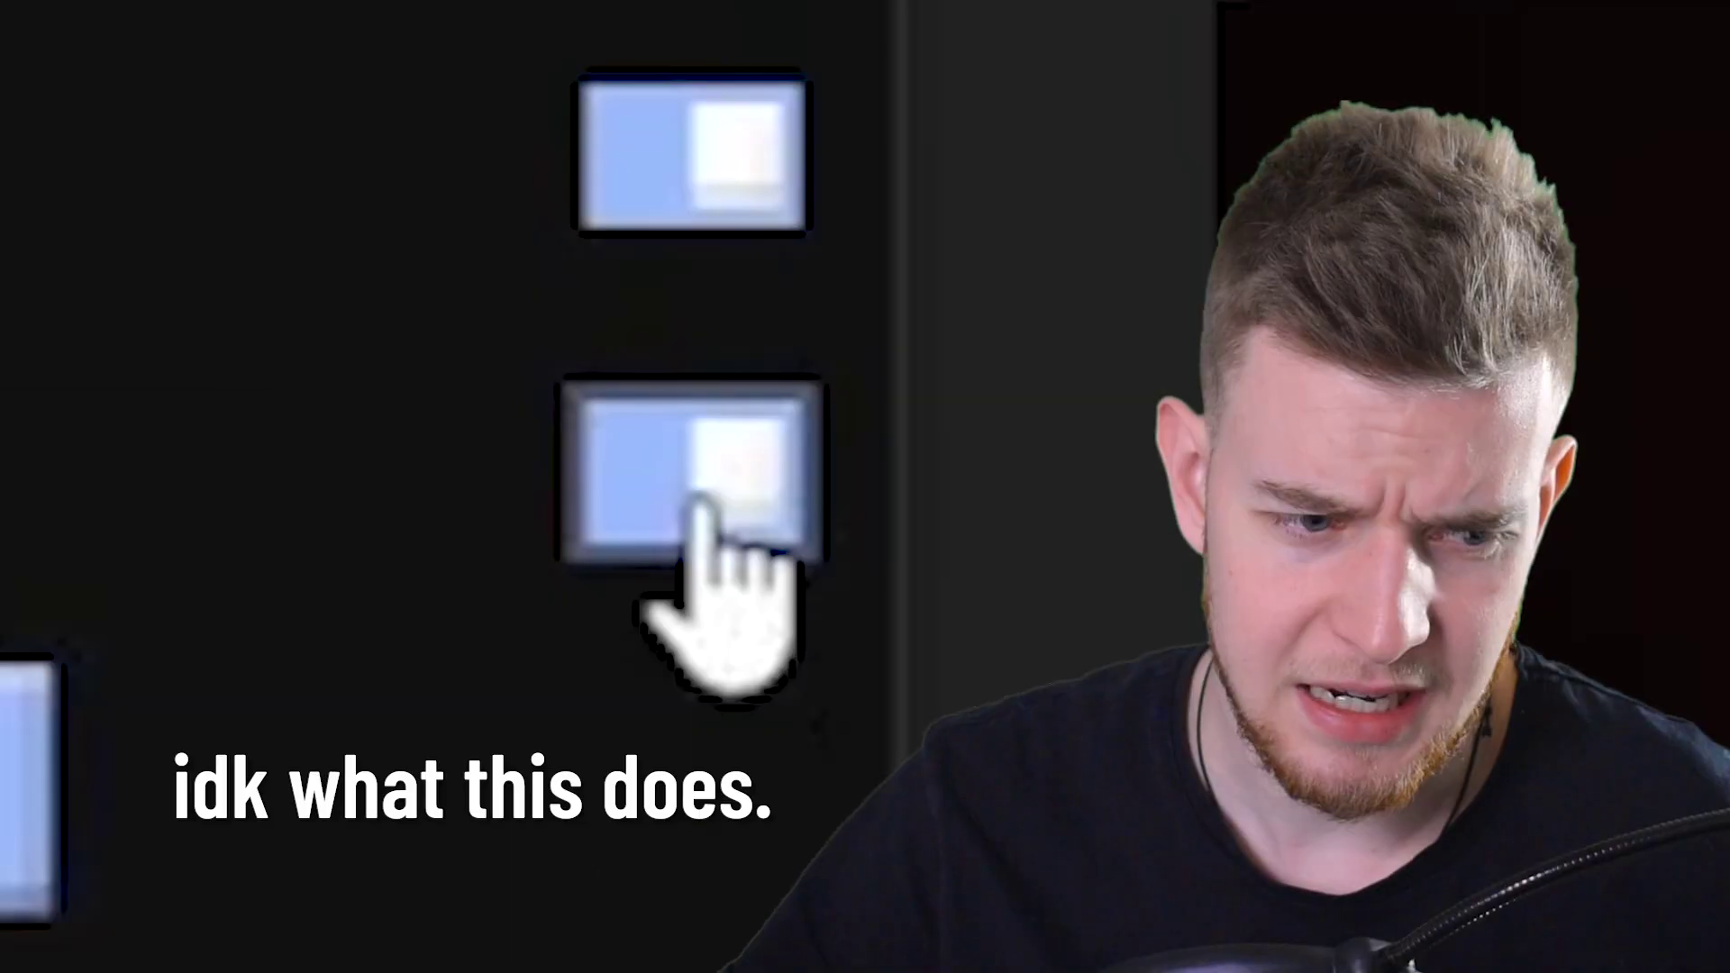
click(1030, 674)
click(693, 772)
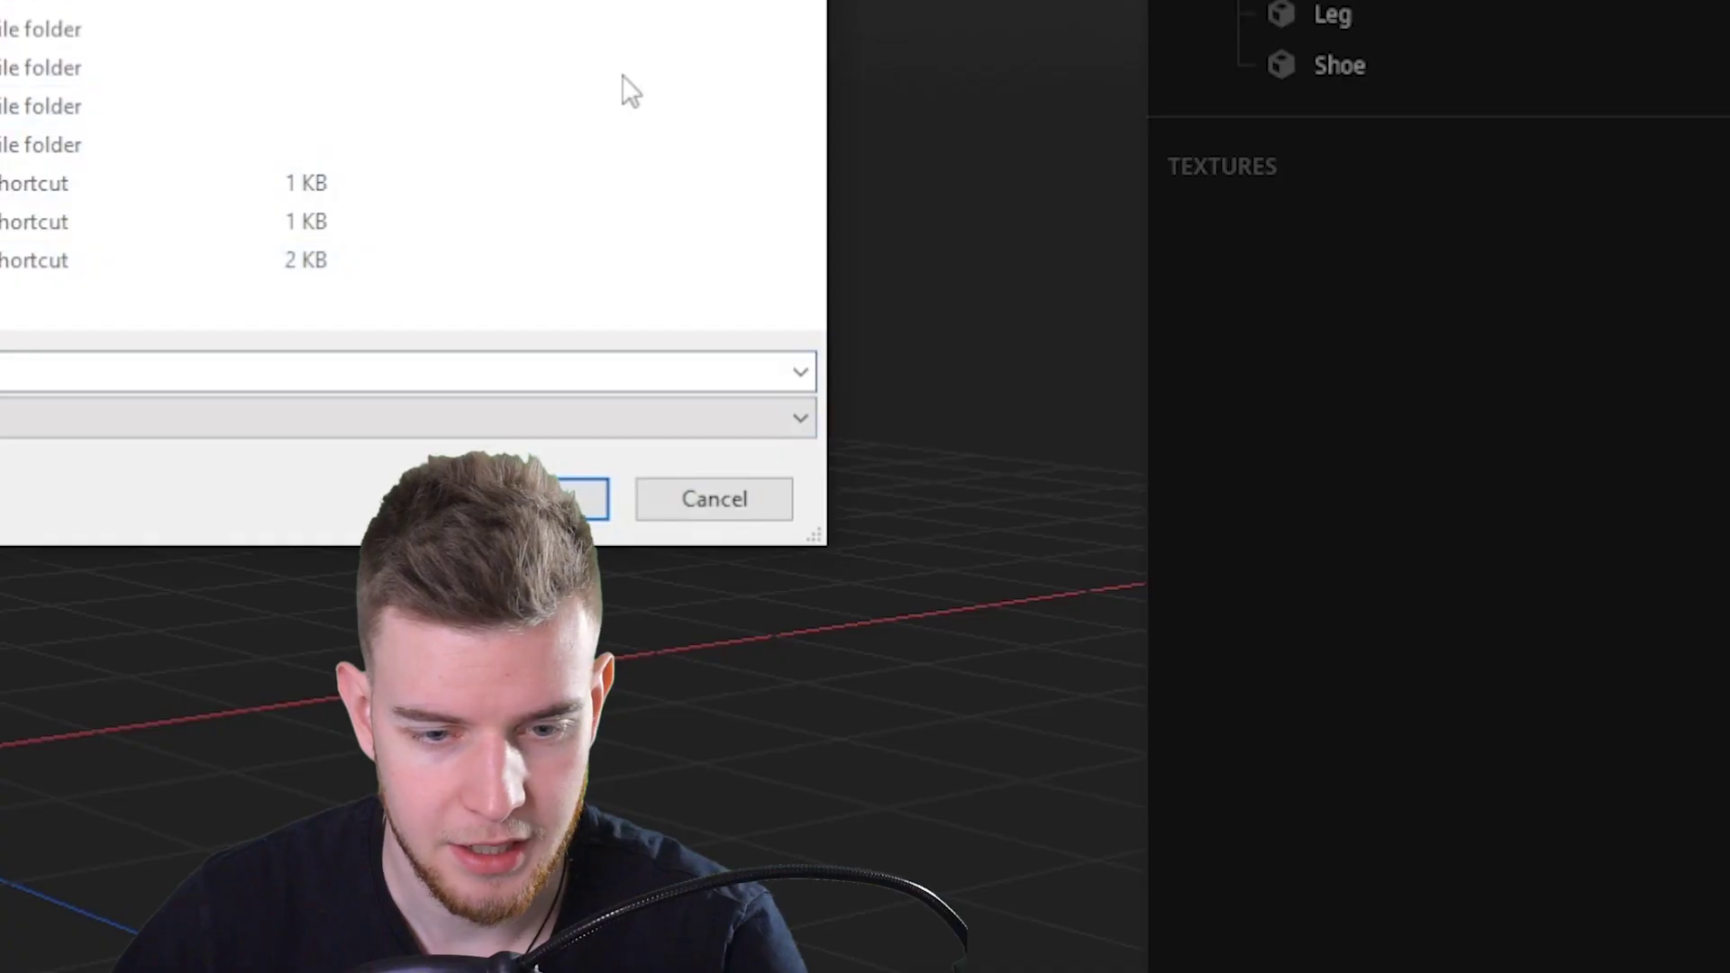
Save the OBJ into a new folder named 'REEEEEEEEEEEEEEEEEEEE', then quit Modelbench without saving.
right_click(623, 81)
mouse_move(904, 463)
click(1093, 467)
text(REEEEEEEEEEEEEEEEEEEE)
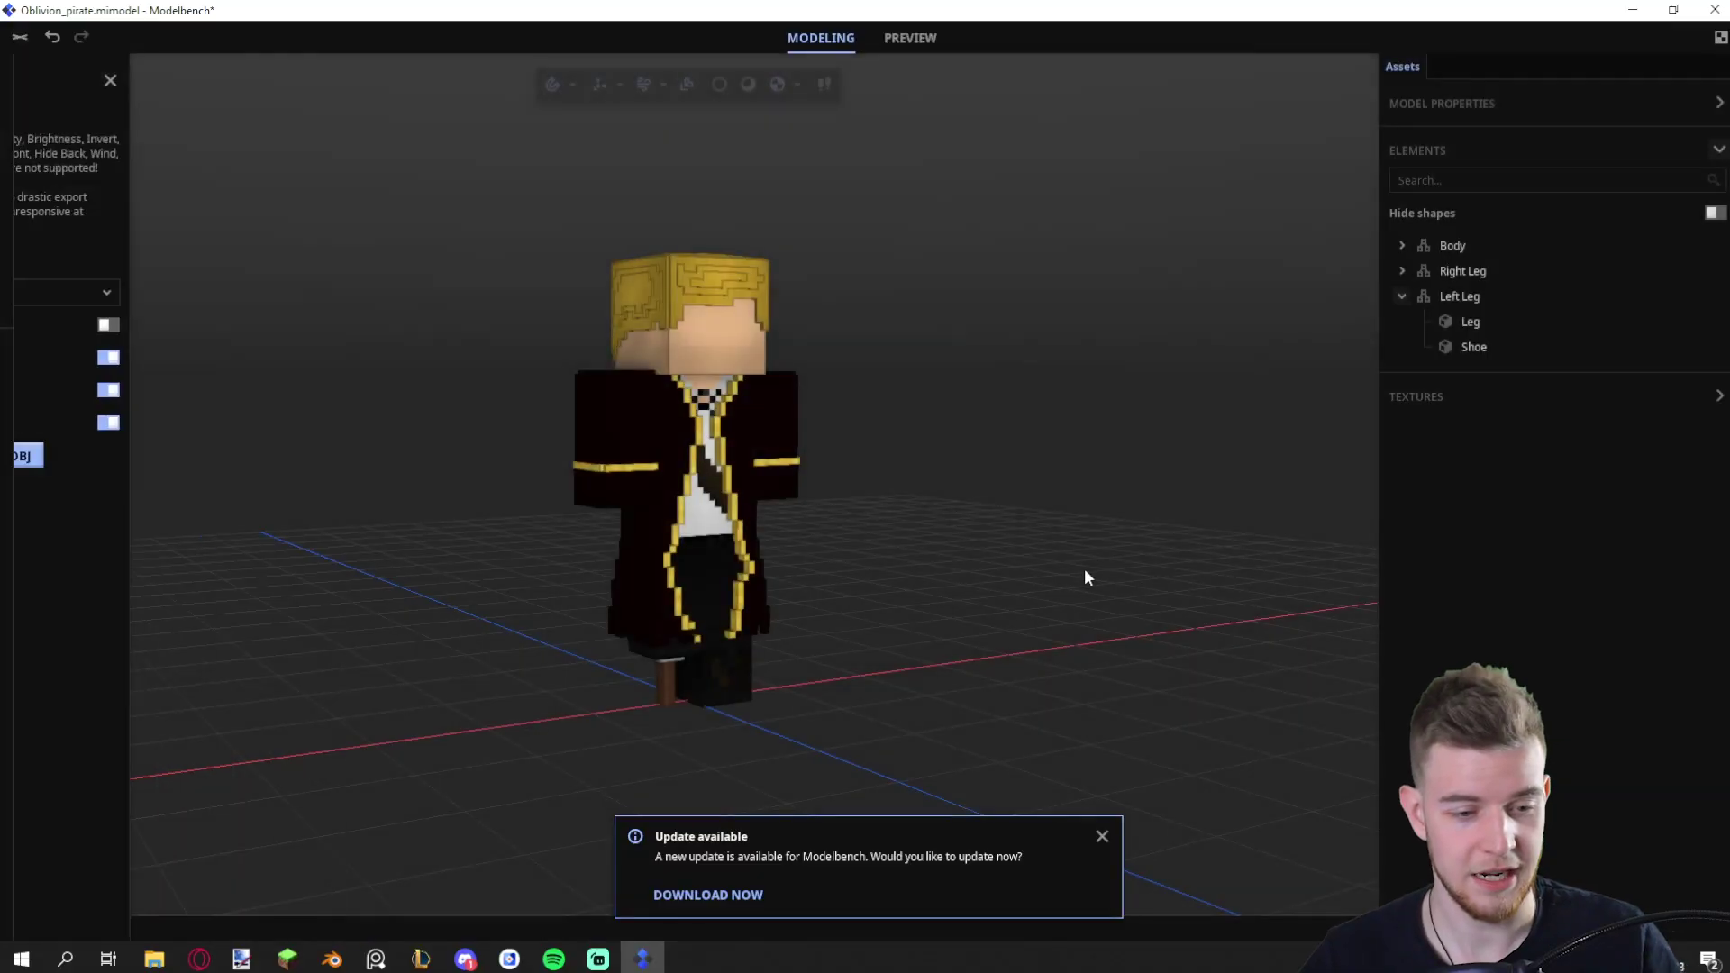
key(alt+F4)
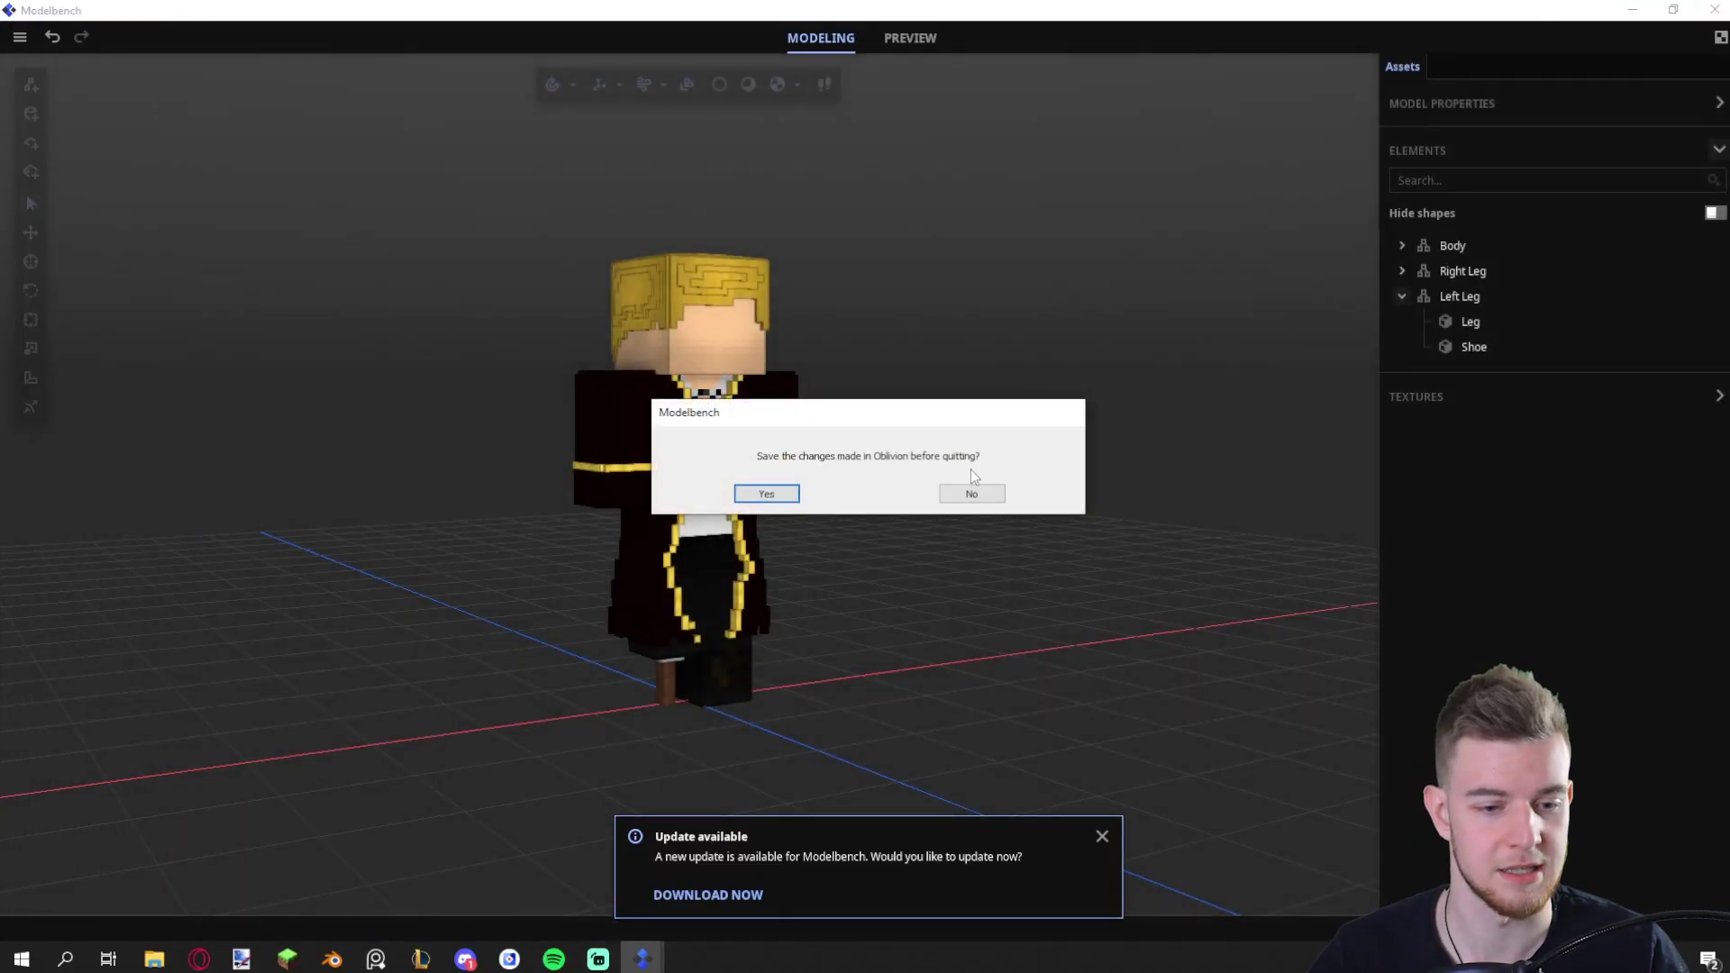
click(967, 493)
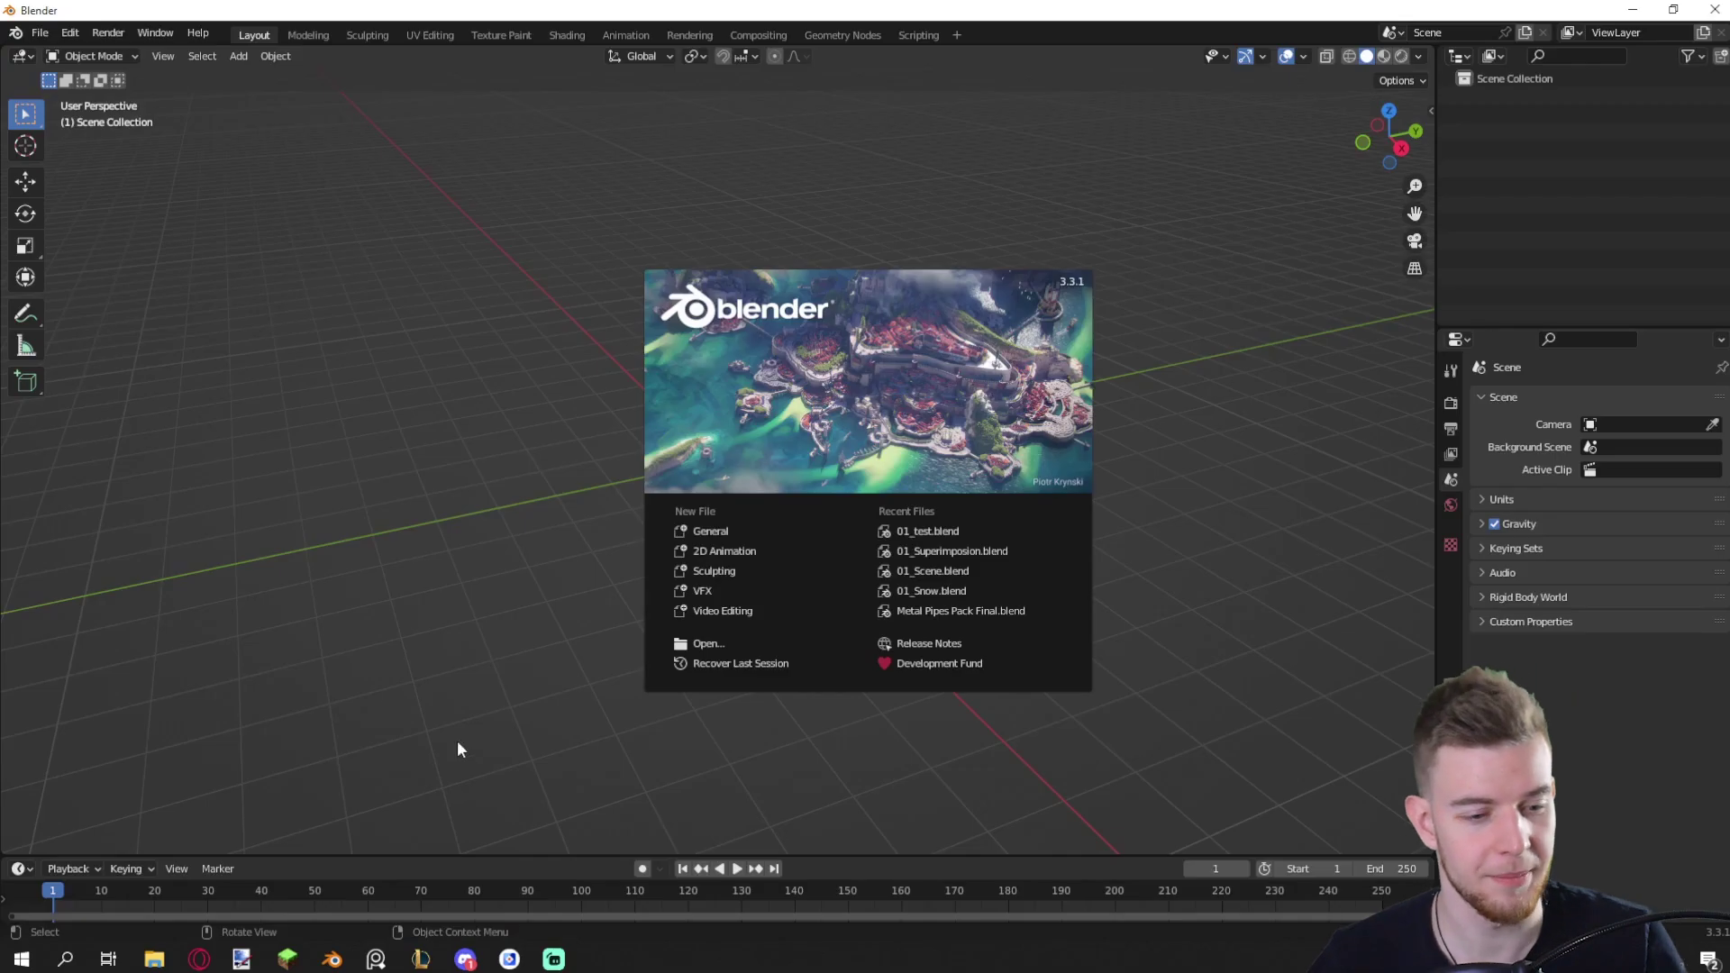
Import Oblivion.obj as a Wavefront (.obj) file and look over the imported parts.
click(457, 739)
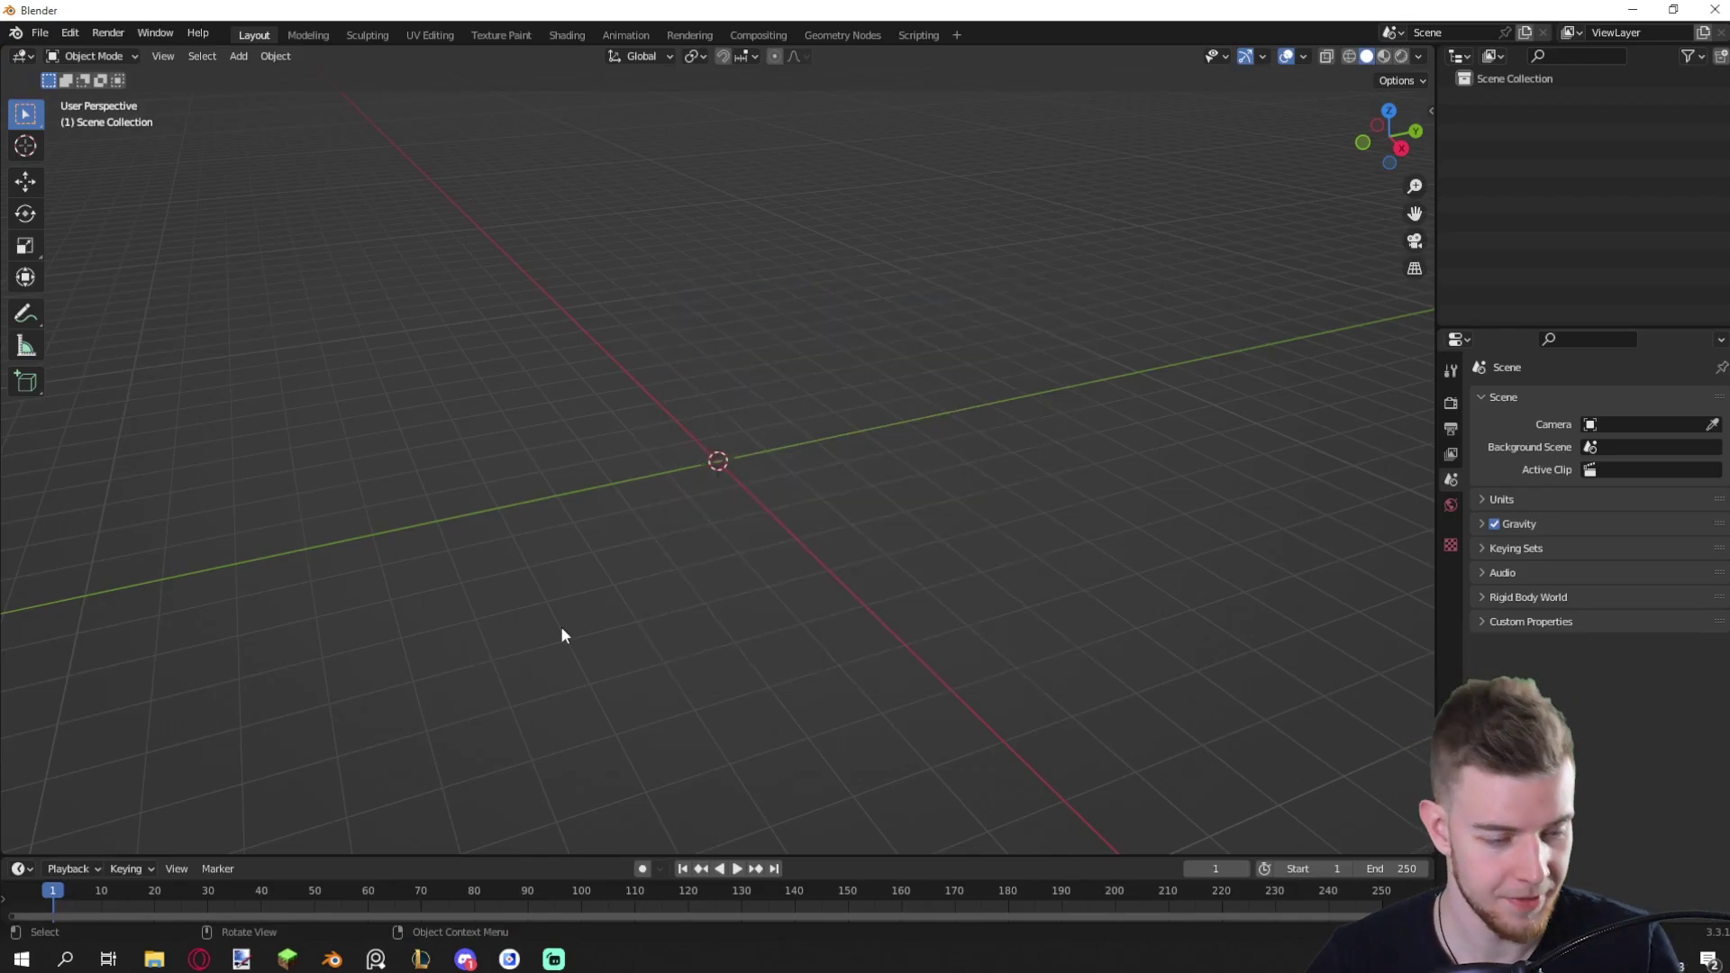
click(91, 32)
mouse_move(225, 570)
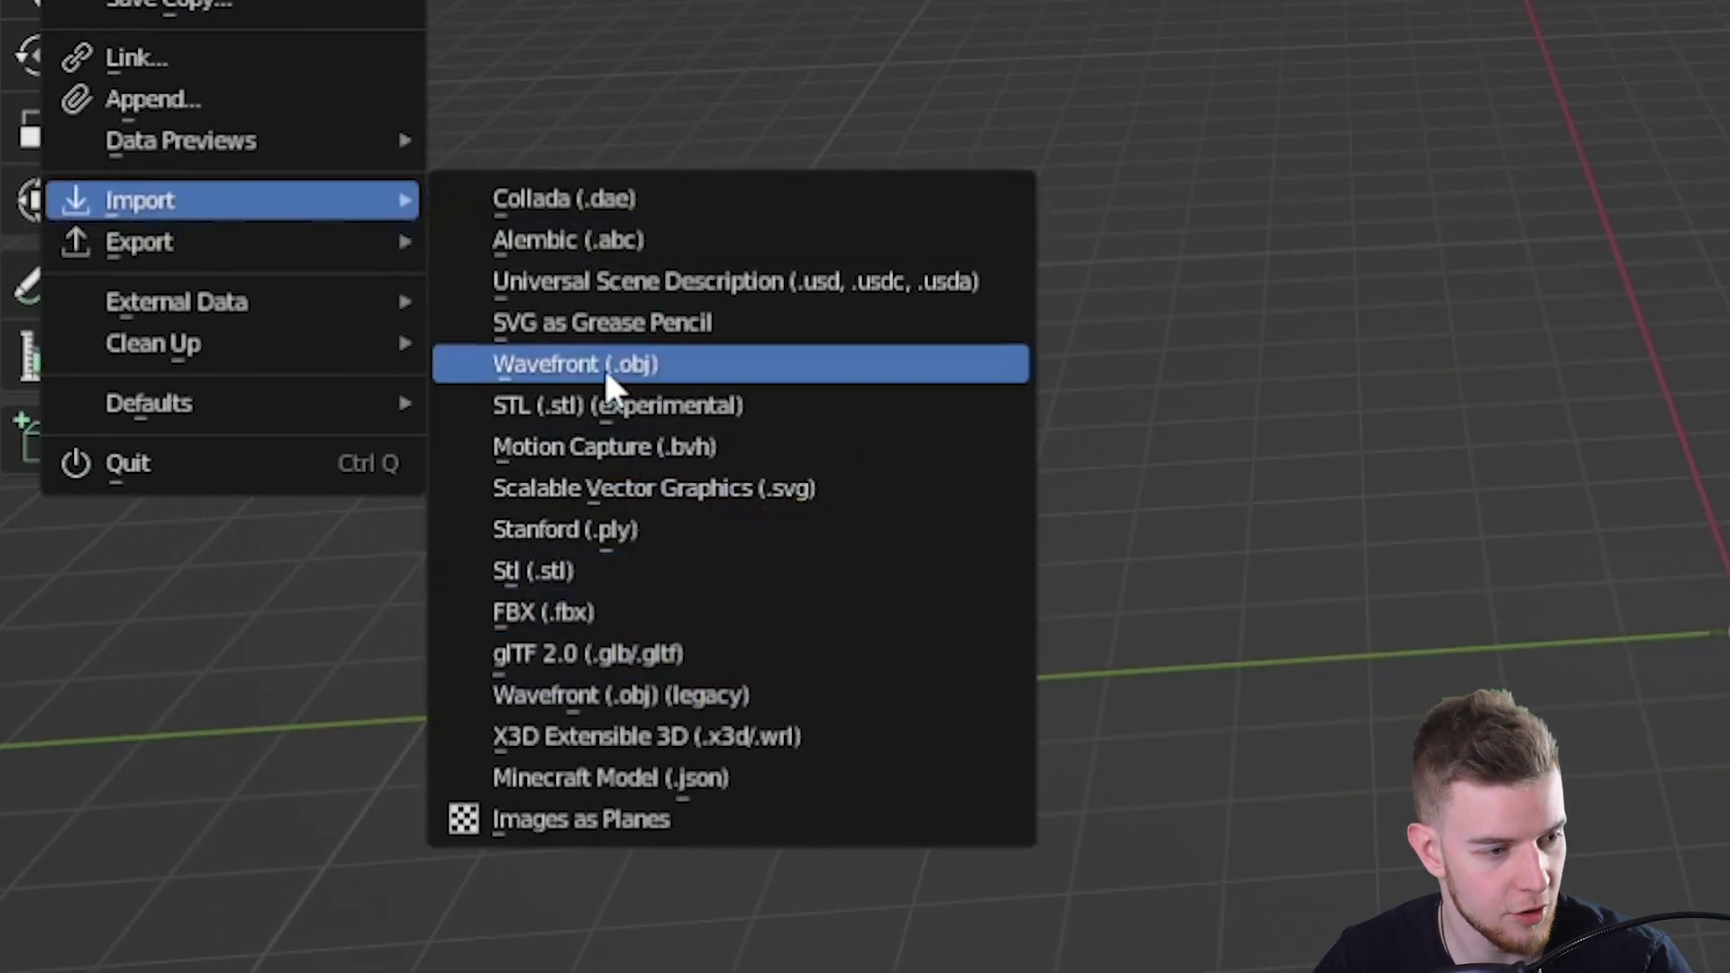
click(539, 378)
click(441, 213)
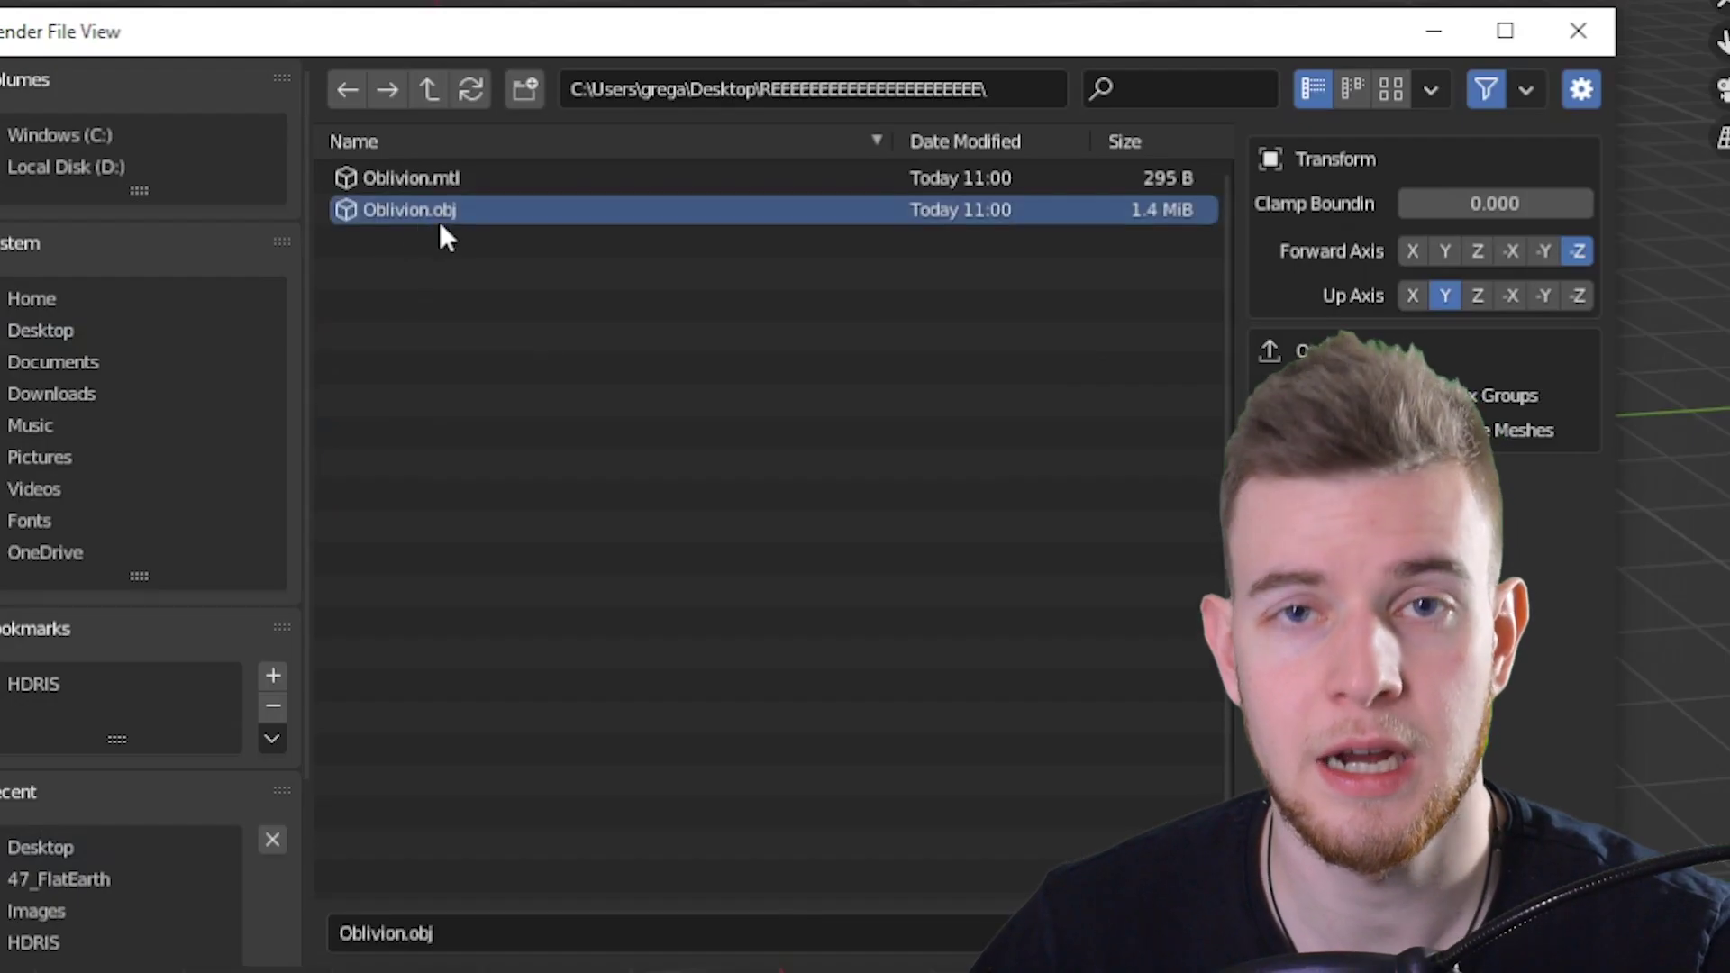
key(Return)
middle_drag(926, 457, 836, 451)
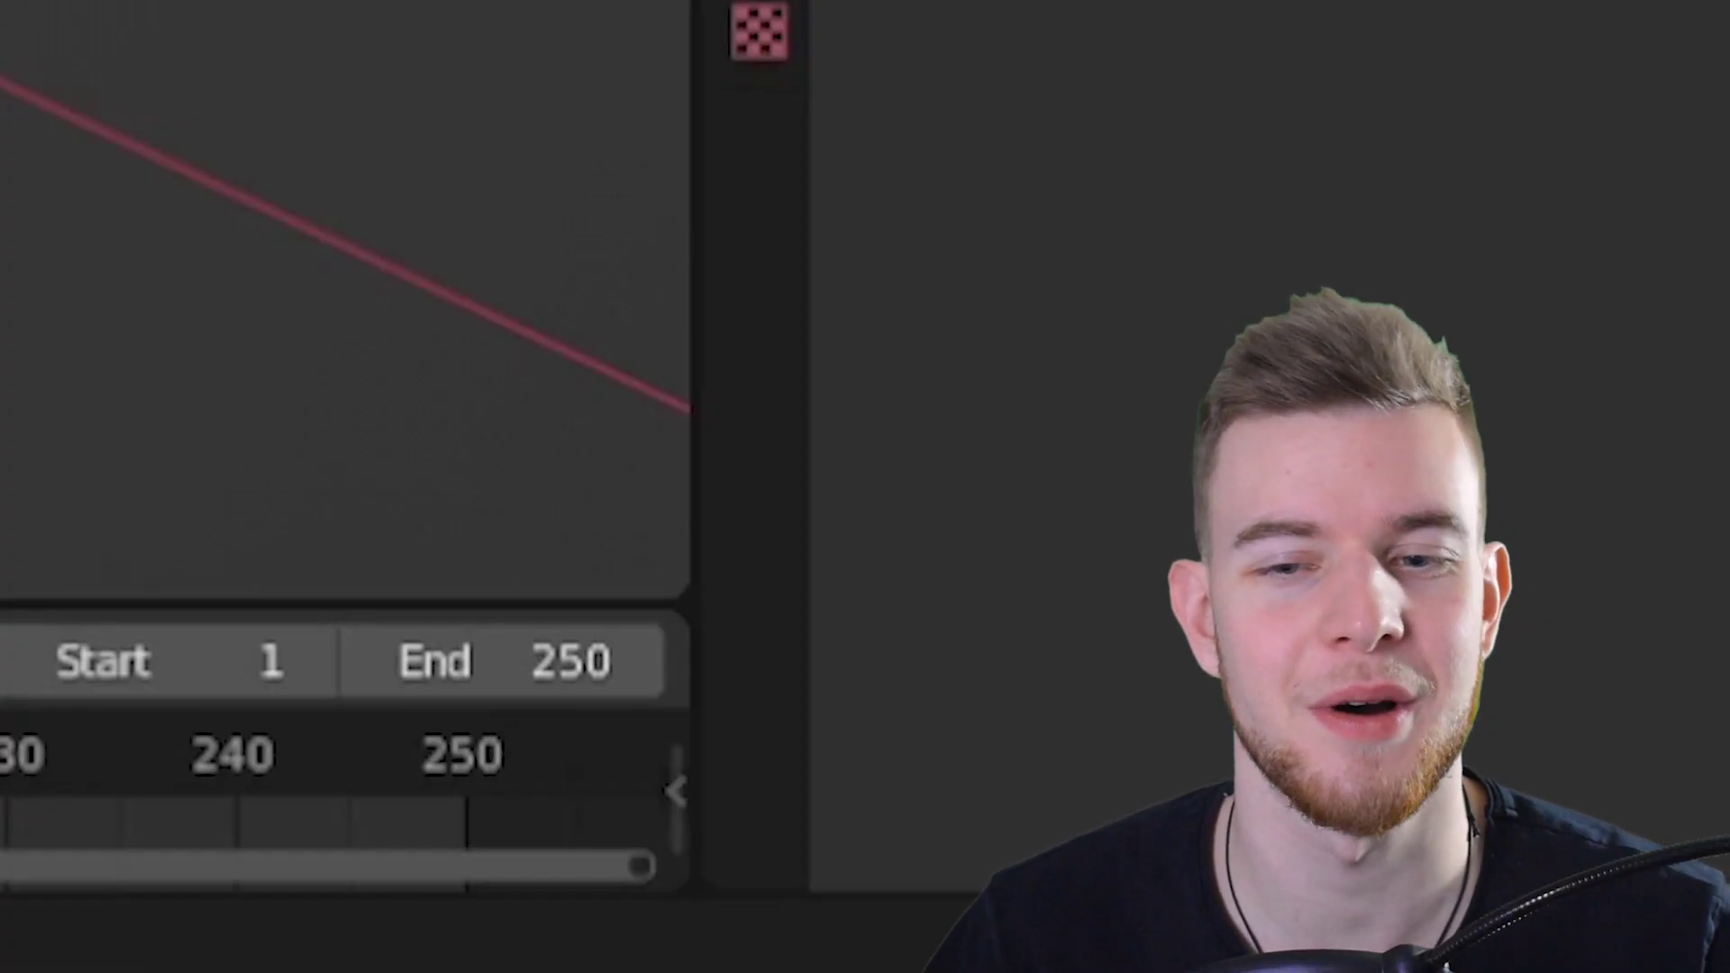
click(890, 427)
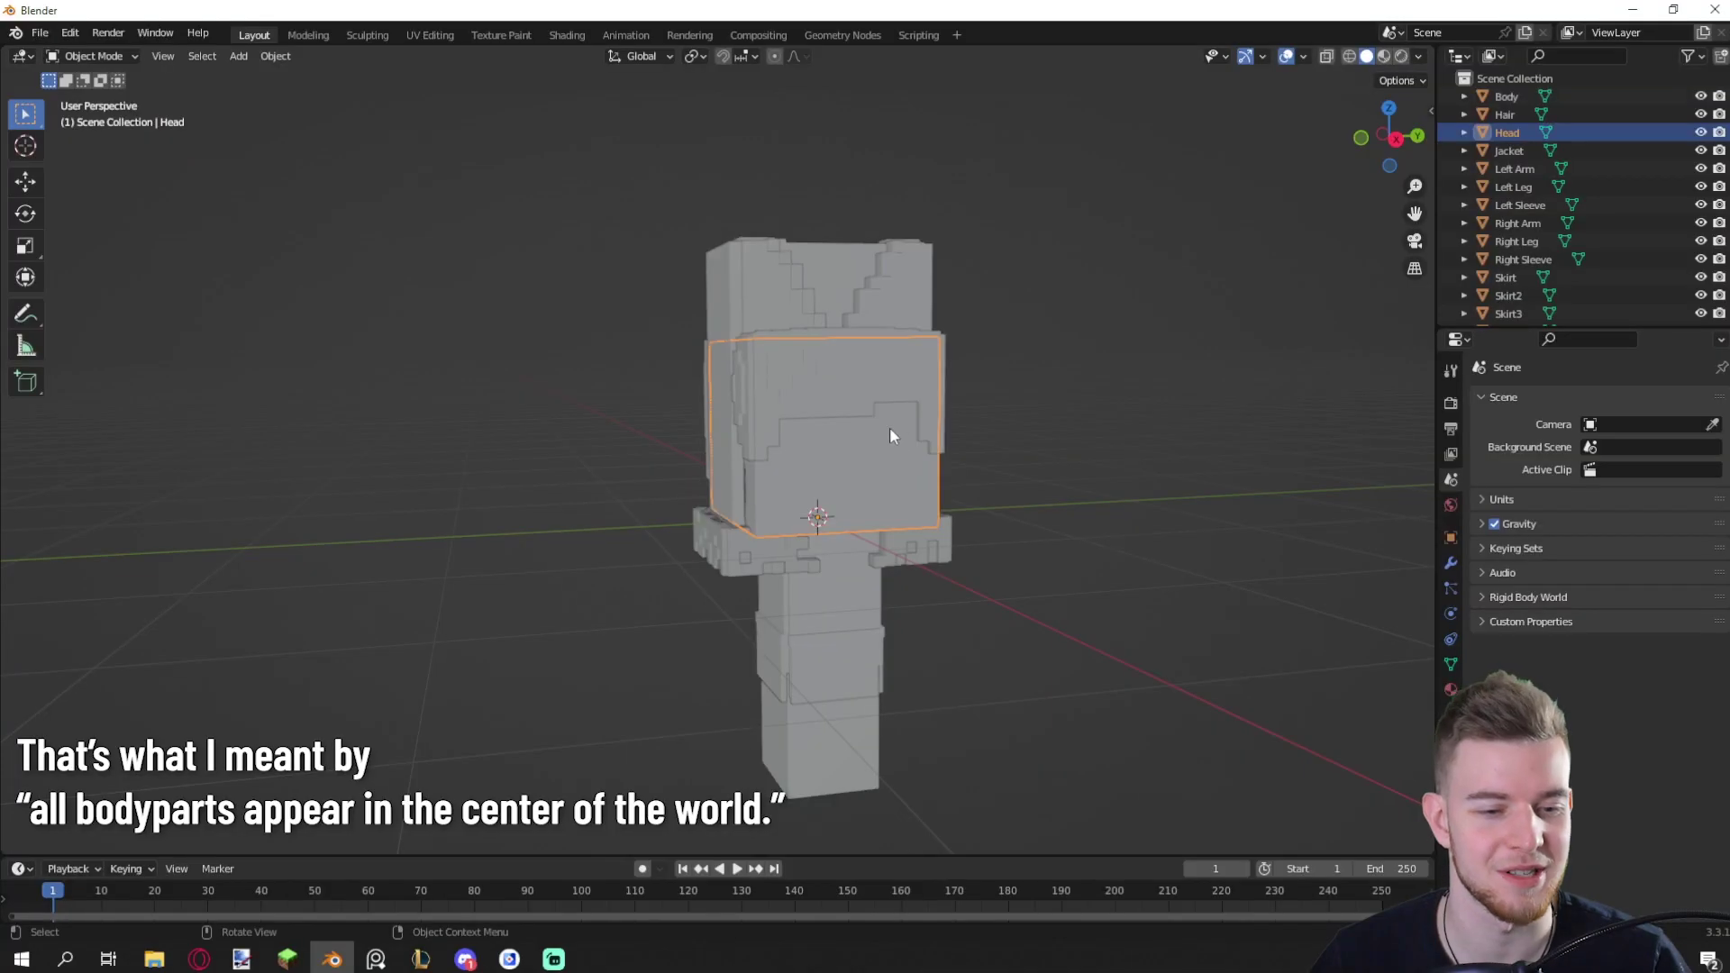
middle_drag(904, 444, 1028, 465)
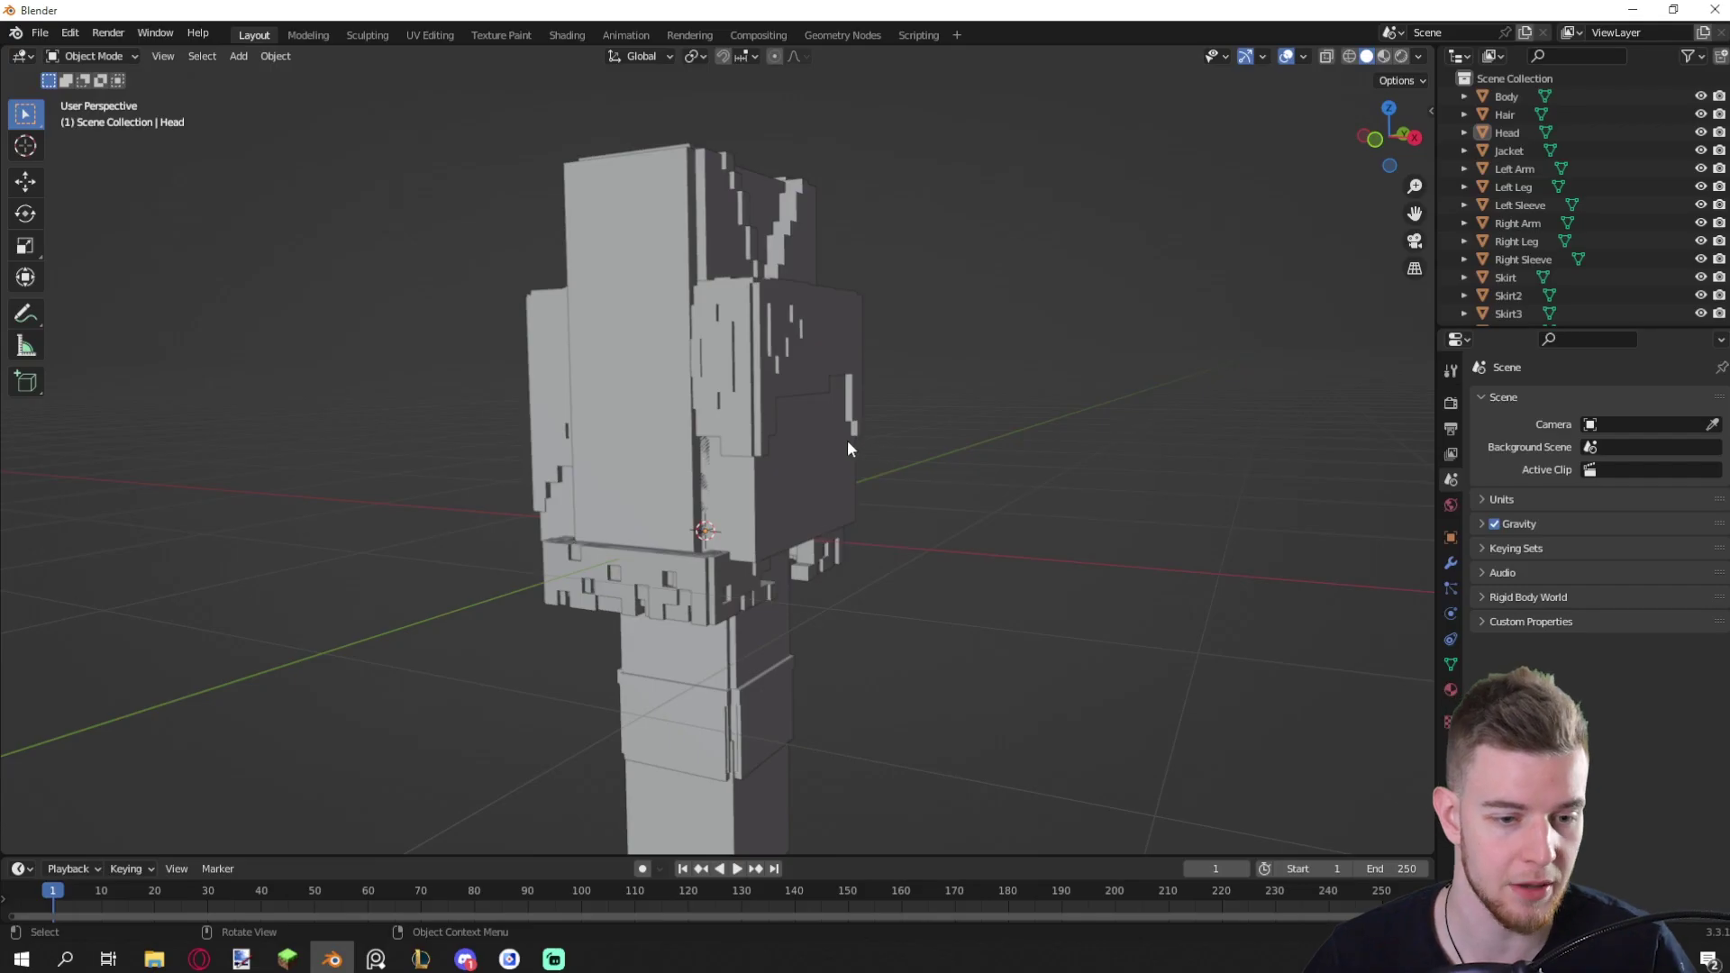
Select the Head and Hair objects and join them together with Ctrl+J.
click(848, 442)
shift+click(831, 454)
key(n)
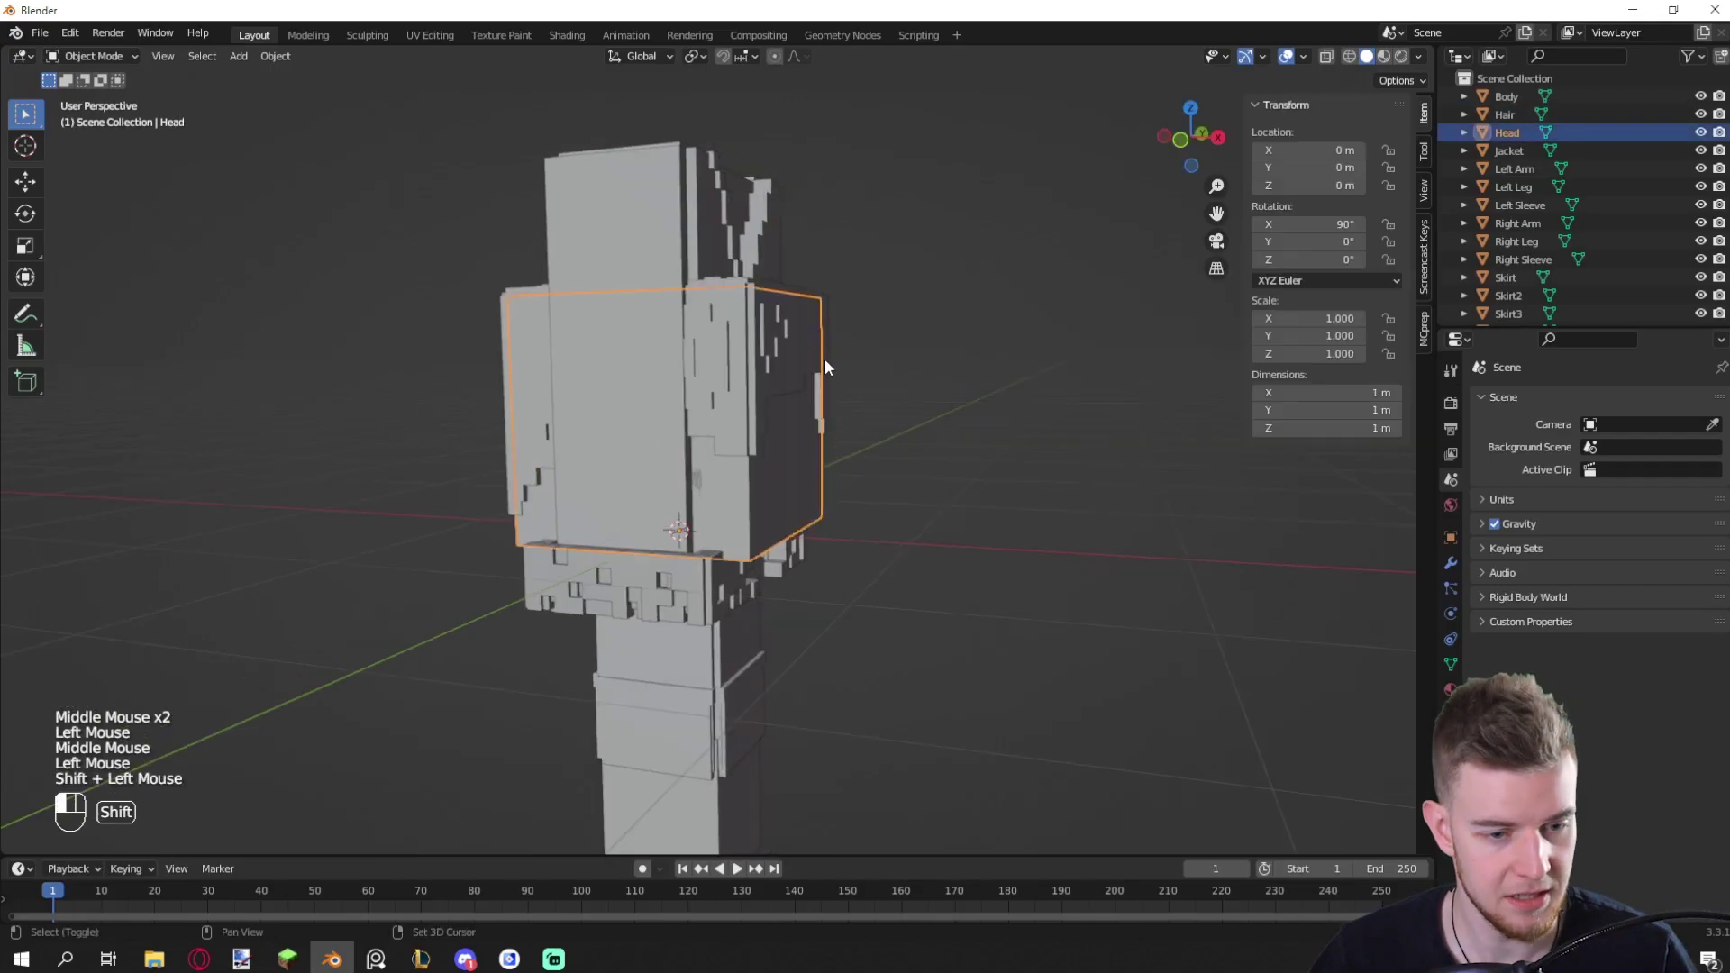
key(ctrl+j)
middle_drag(916, 398, 962, 452)
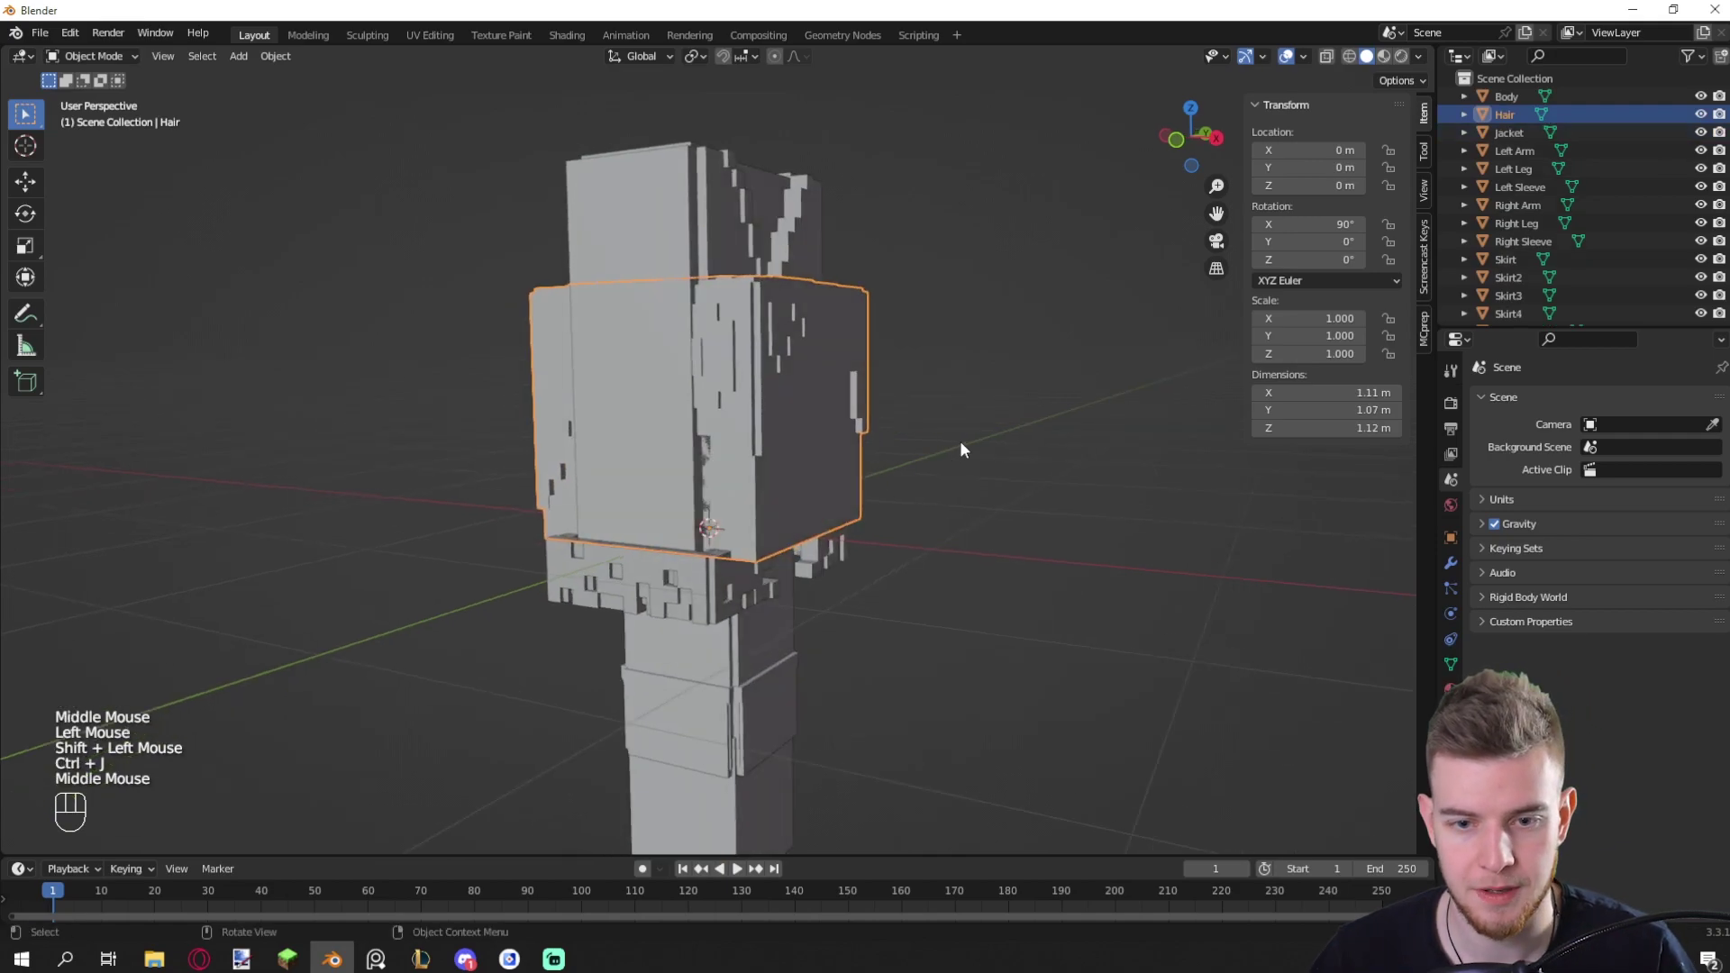
Move the leg along the Y axis into place, e.g. Right Leg at Y 0.25 m.
click(756, 56)
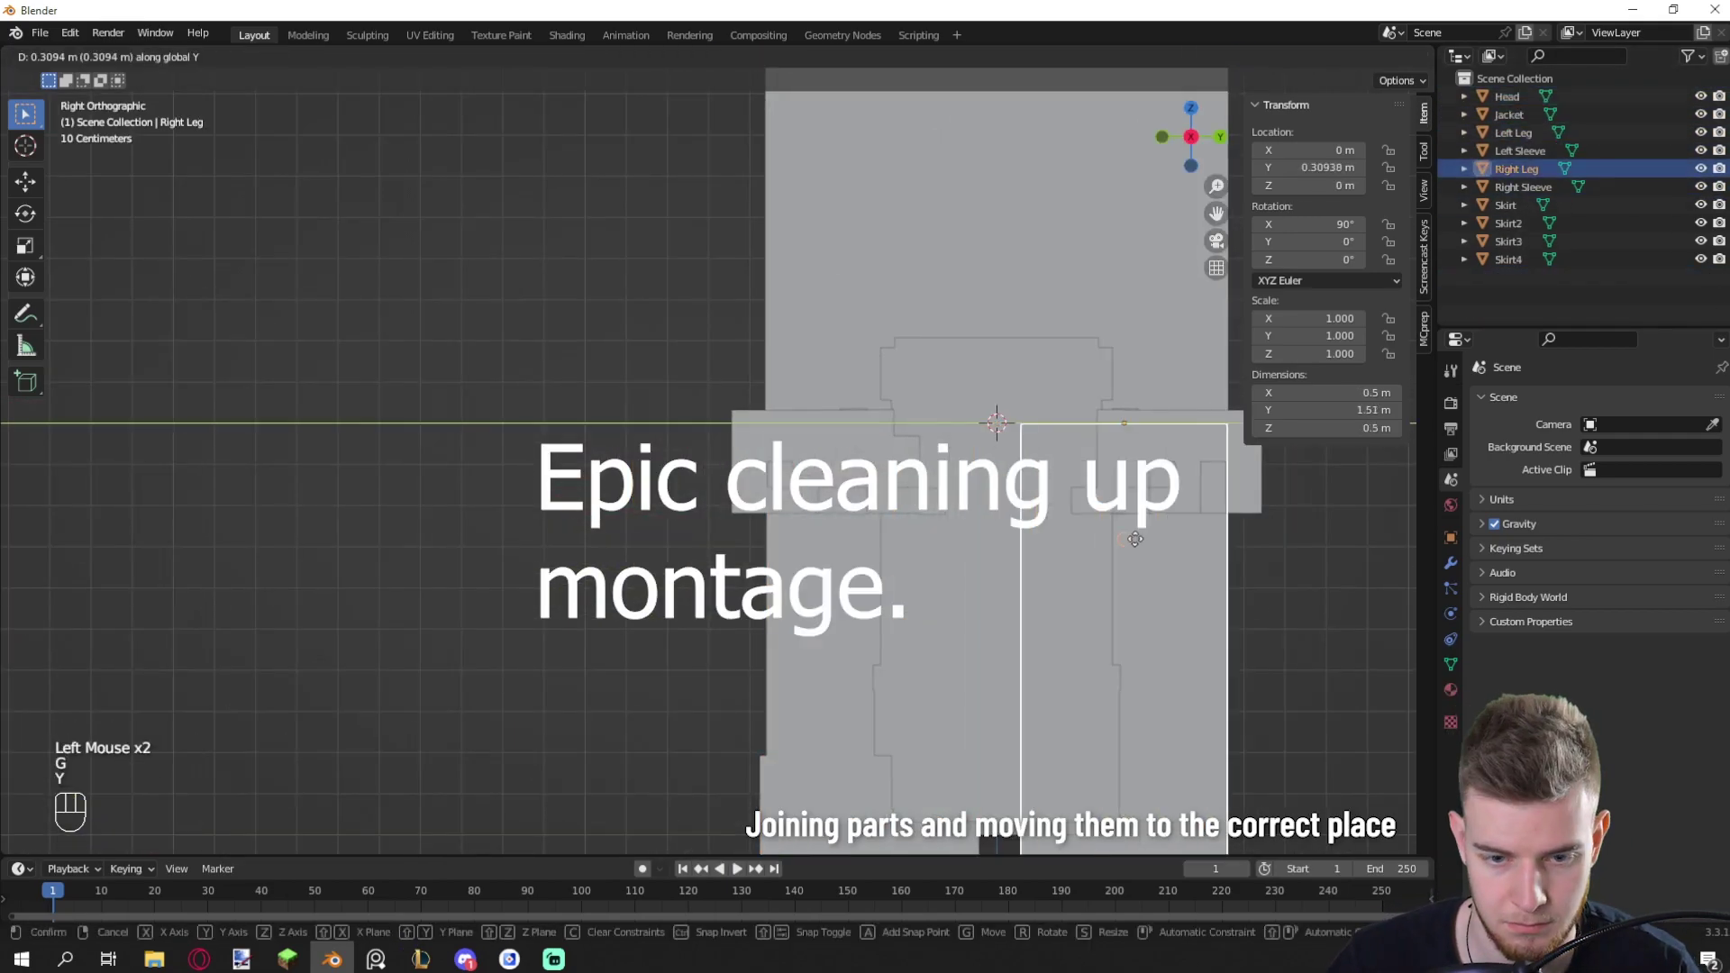
key(g)
key(y)
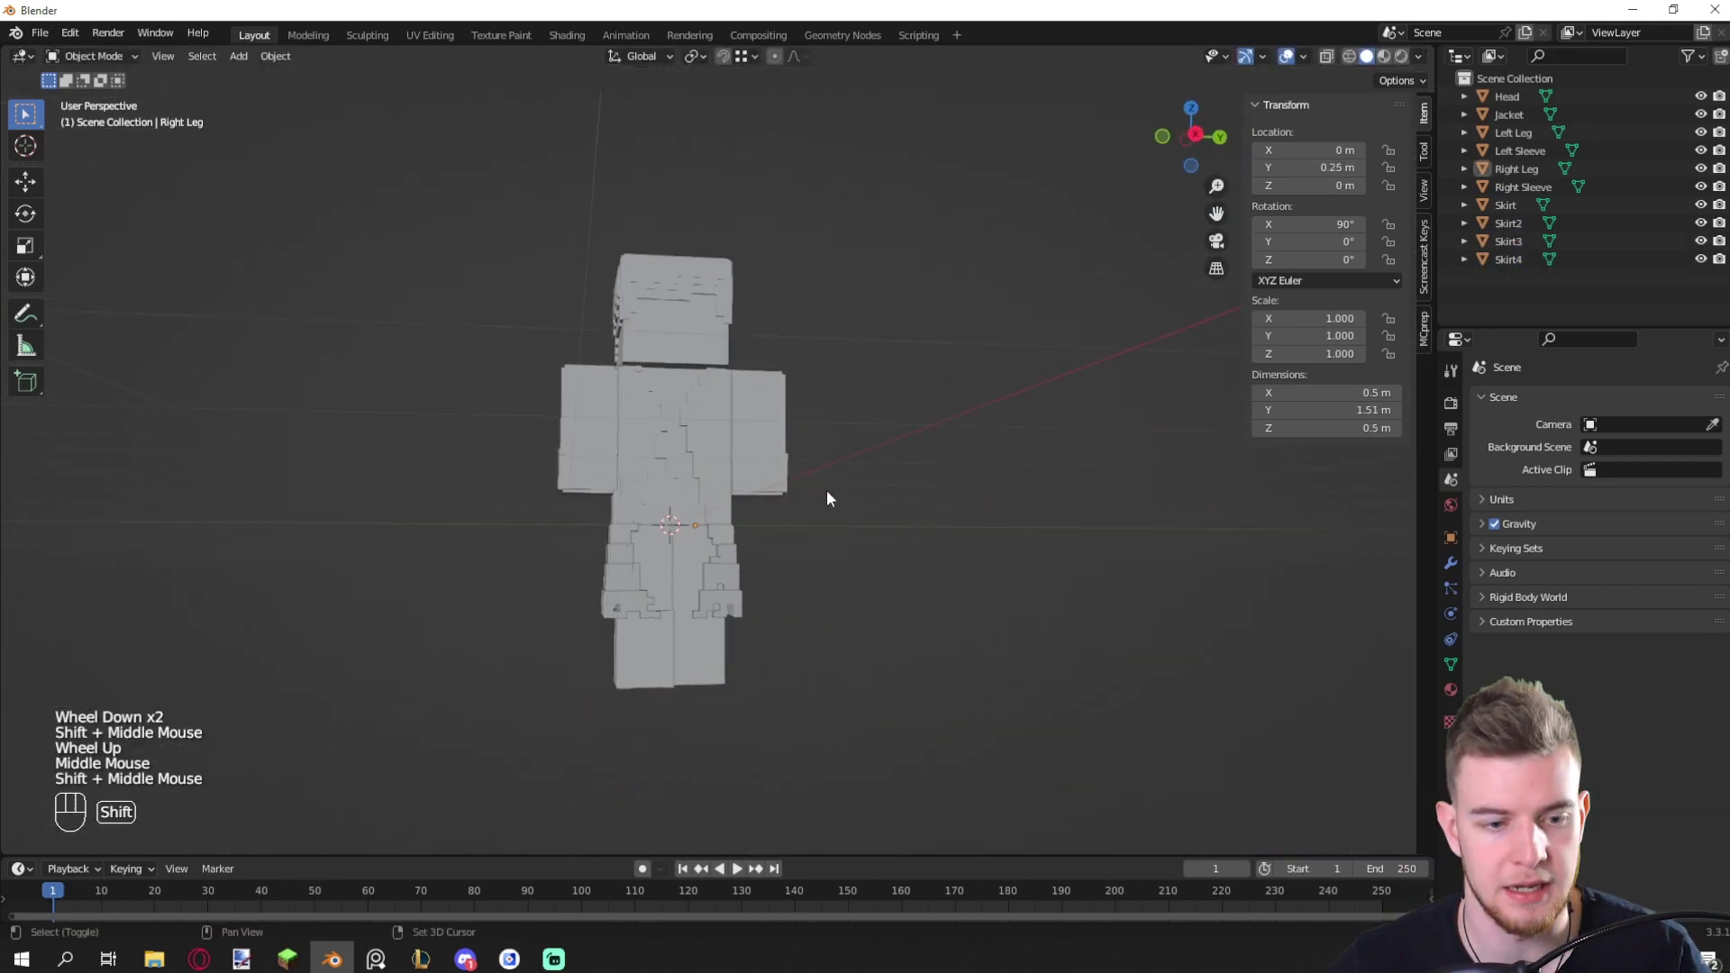
middle_drag(830, 498, 997, 552)
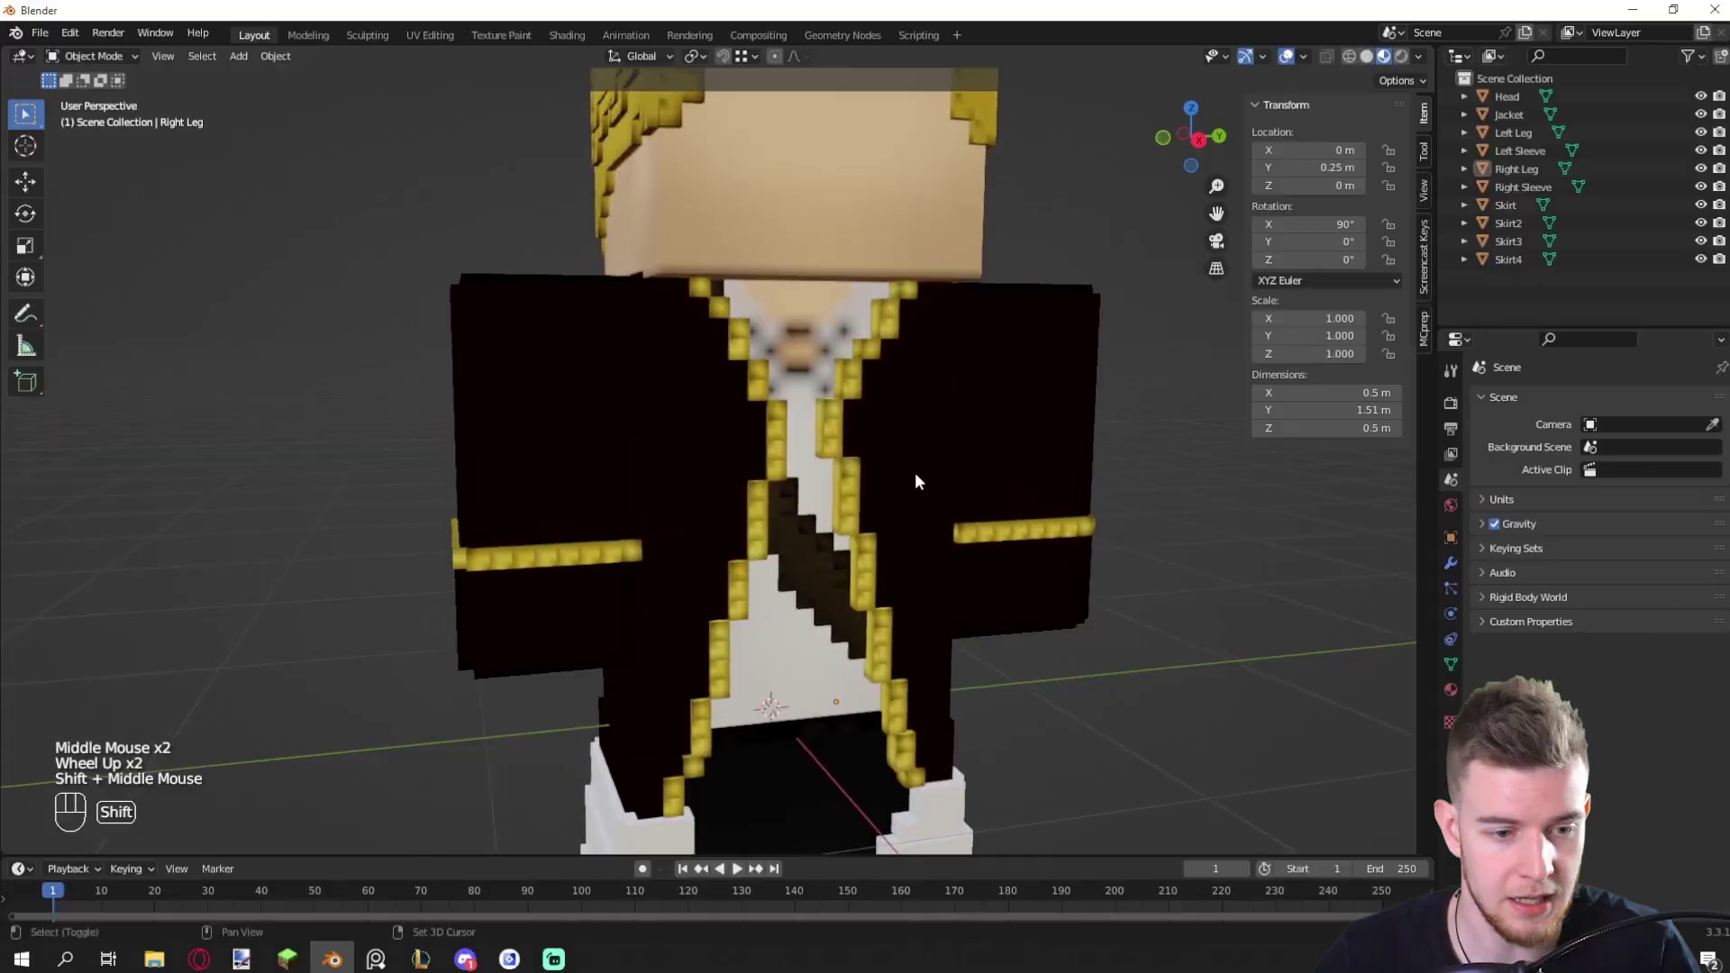
scroll(920, 397, down, 1)
middle_drag(925, 318, 957, 336)
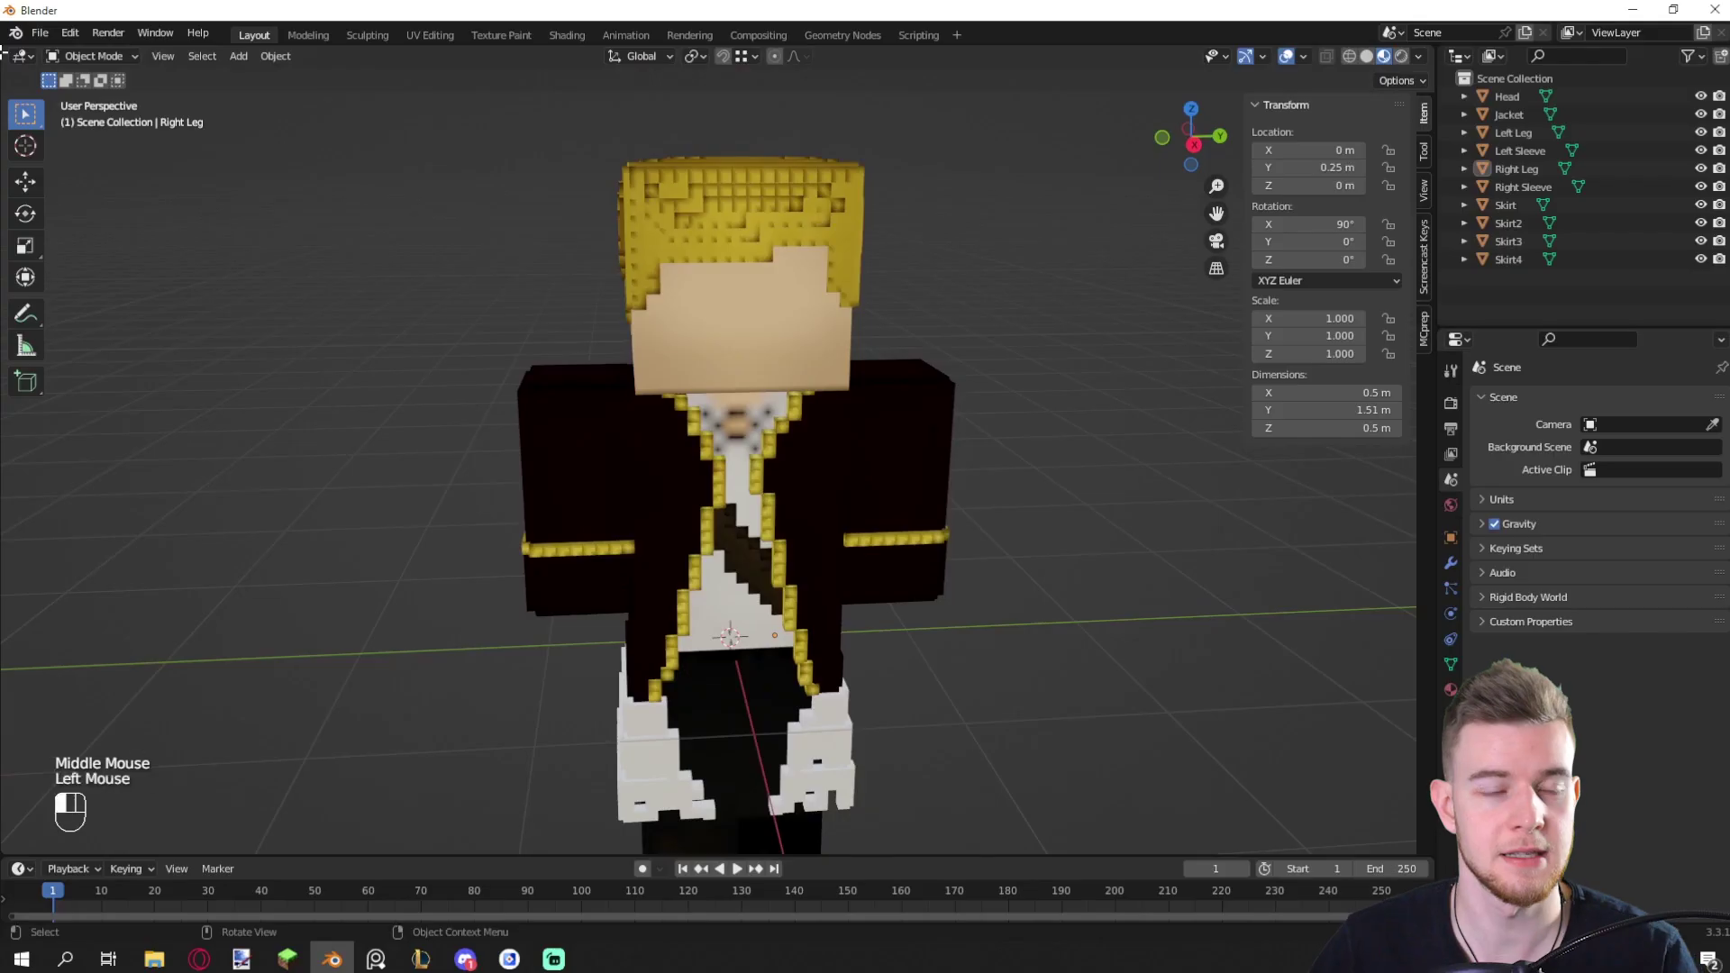
Split off a Shader Editor showing the Right Leg's Oblivion_No_costume_pirate material nodes.
drag(5, 52, 613, 150)
click(24, 58)
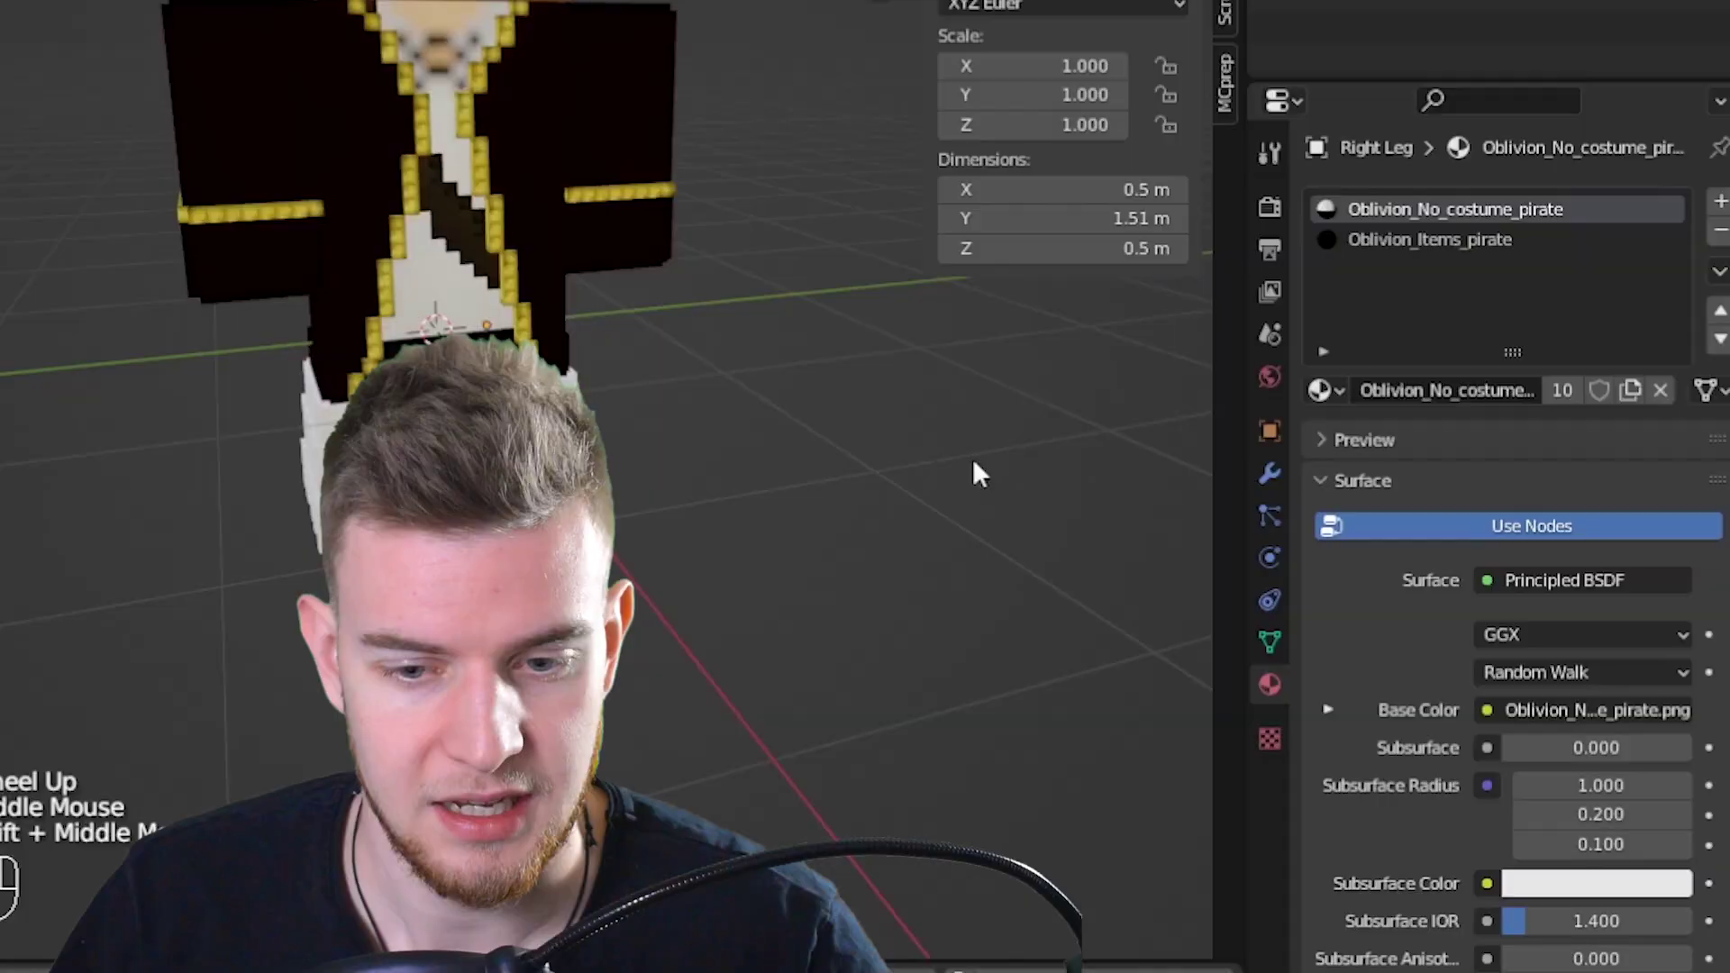
click(1343, 393)
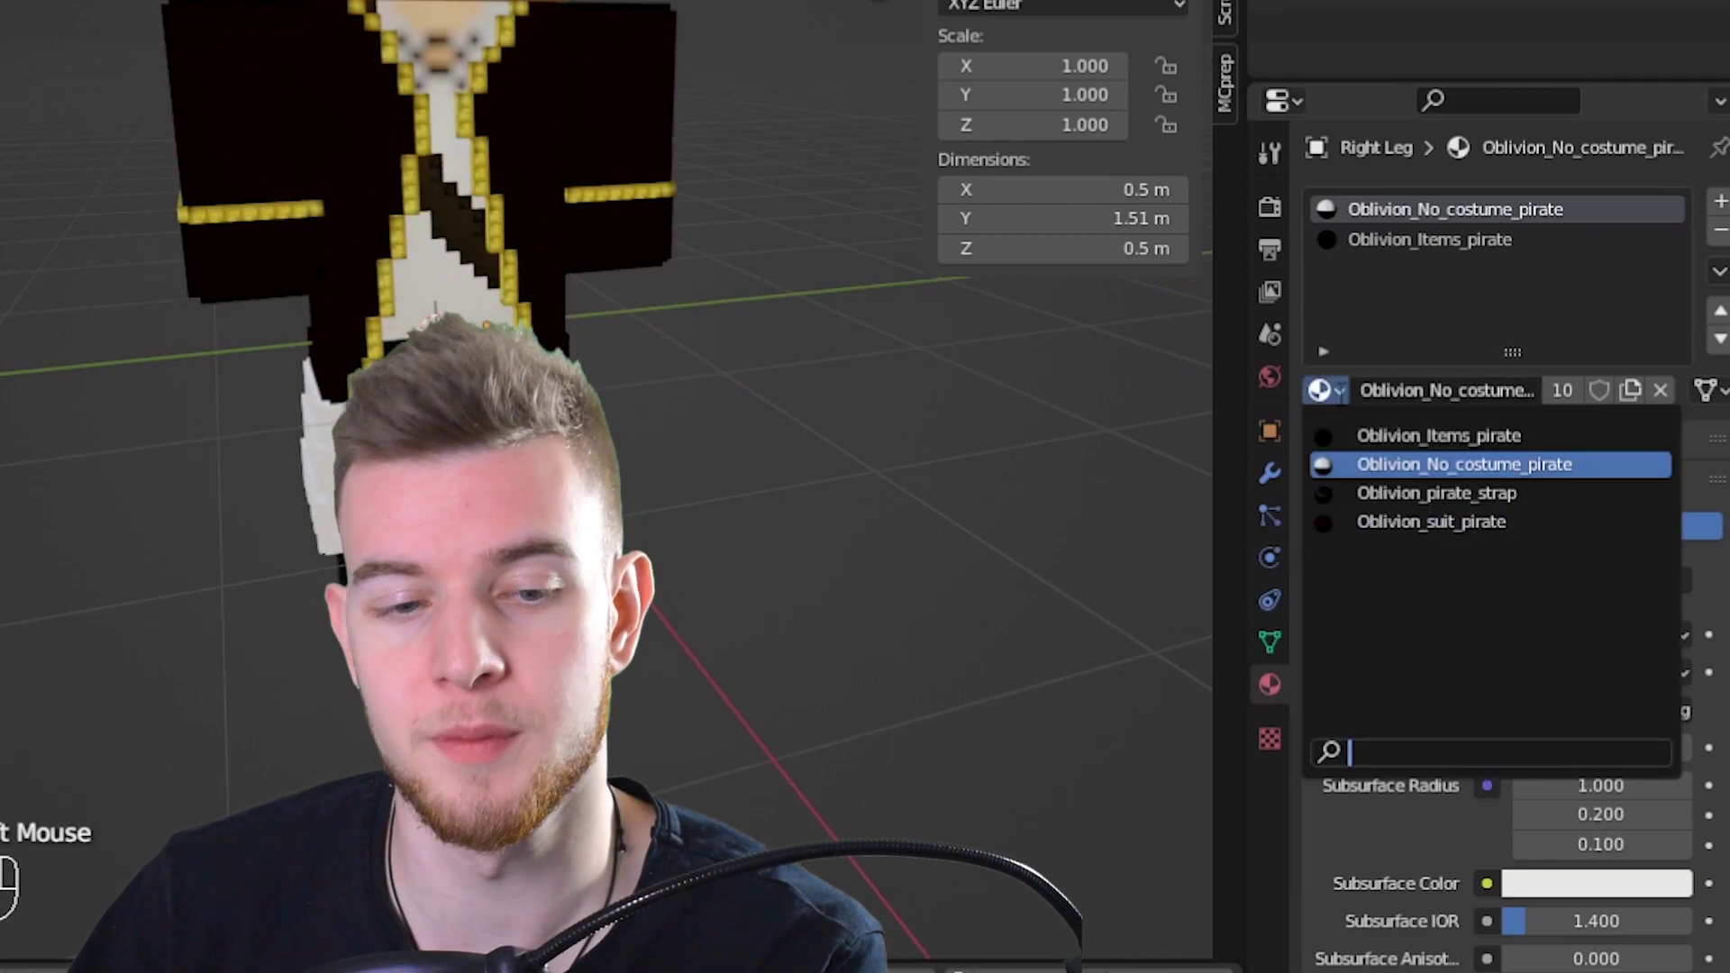
click(1338, 391)
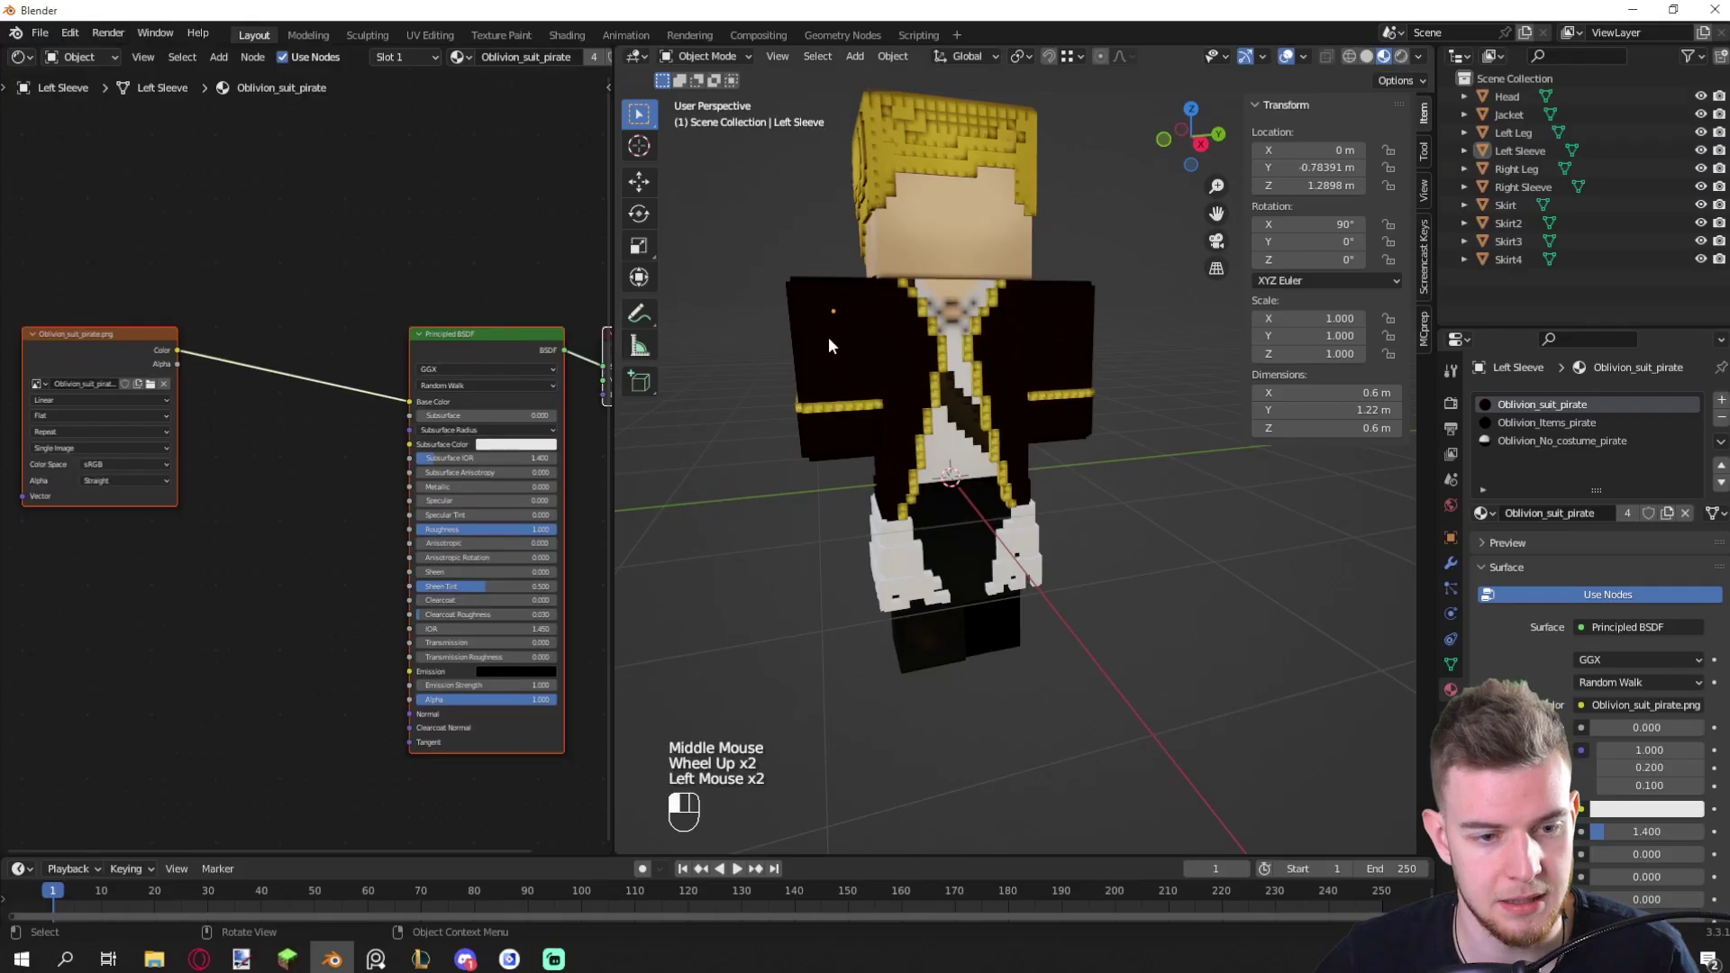
Select the Left Sleeve and set its Items image texture interpolation to Closest.
click(829, 338)
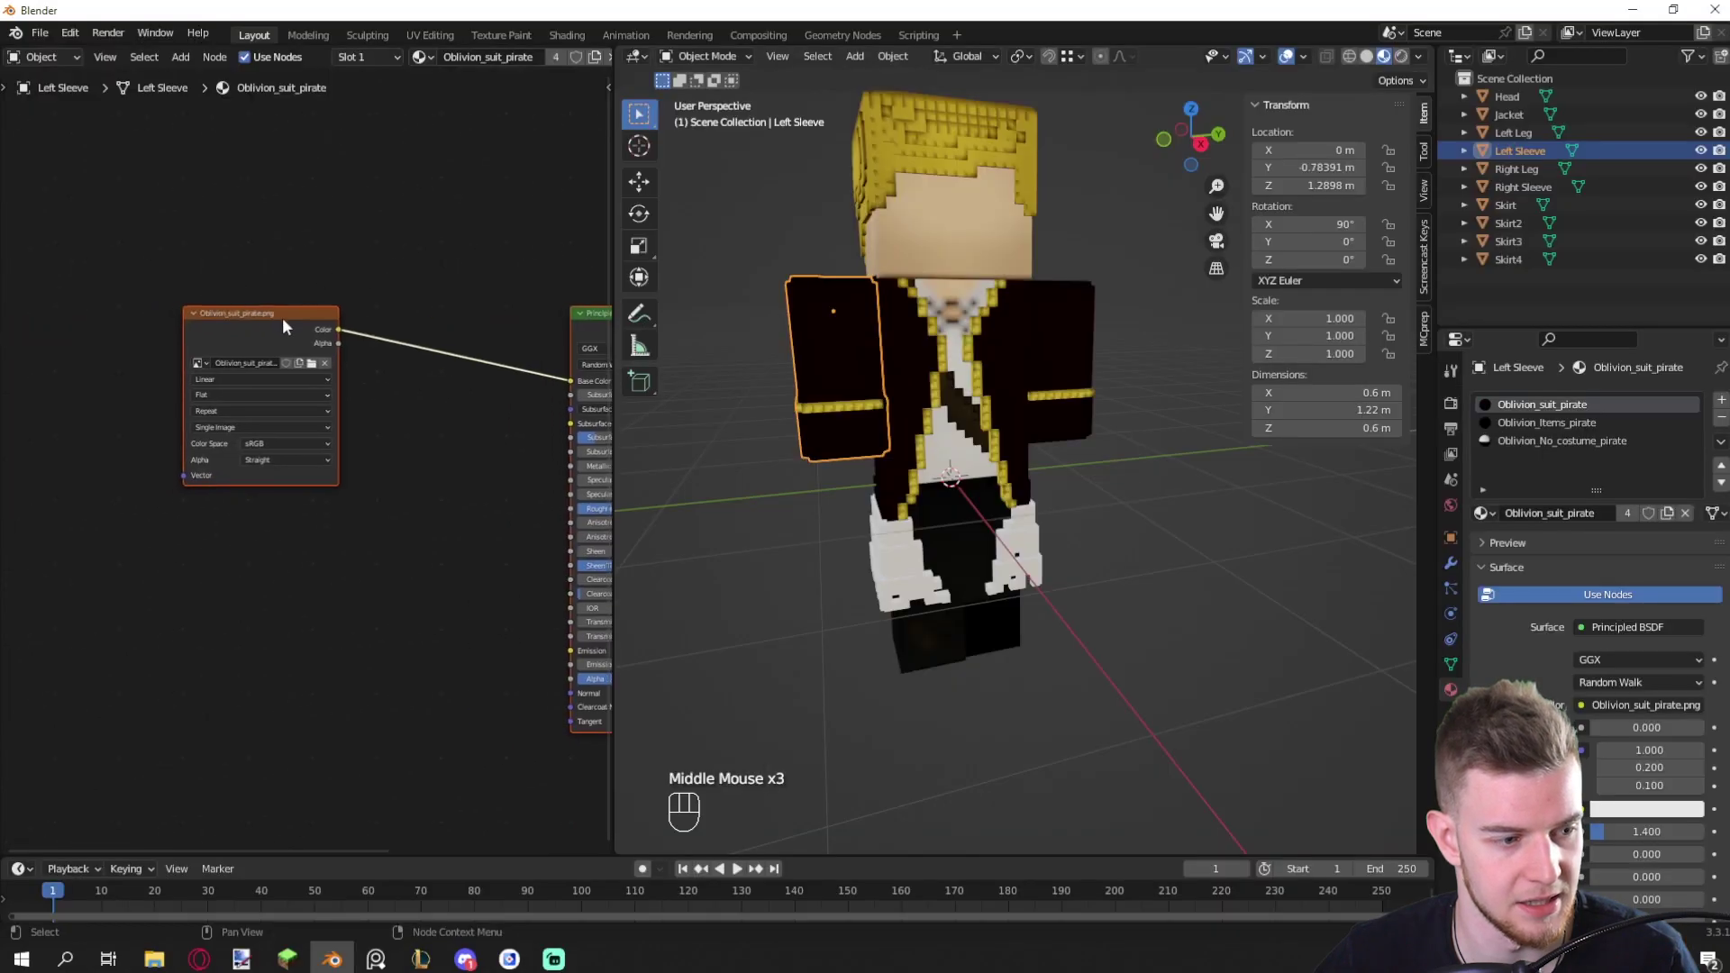
drag(283, 317, 458, 333)
scroll(267, 372, down, 2)
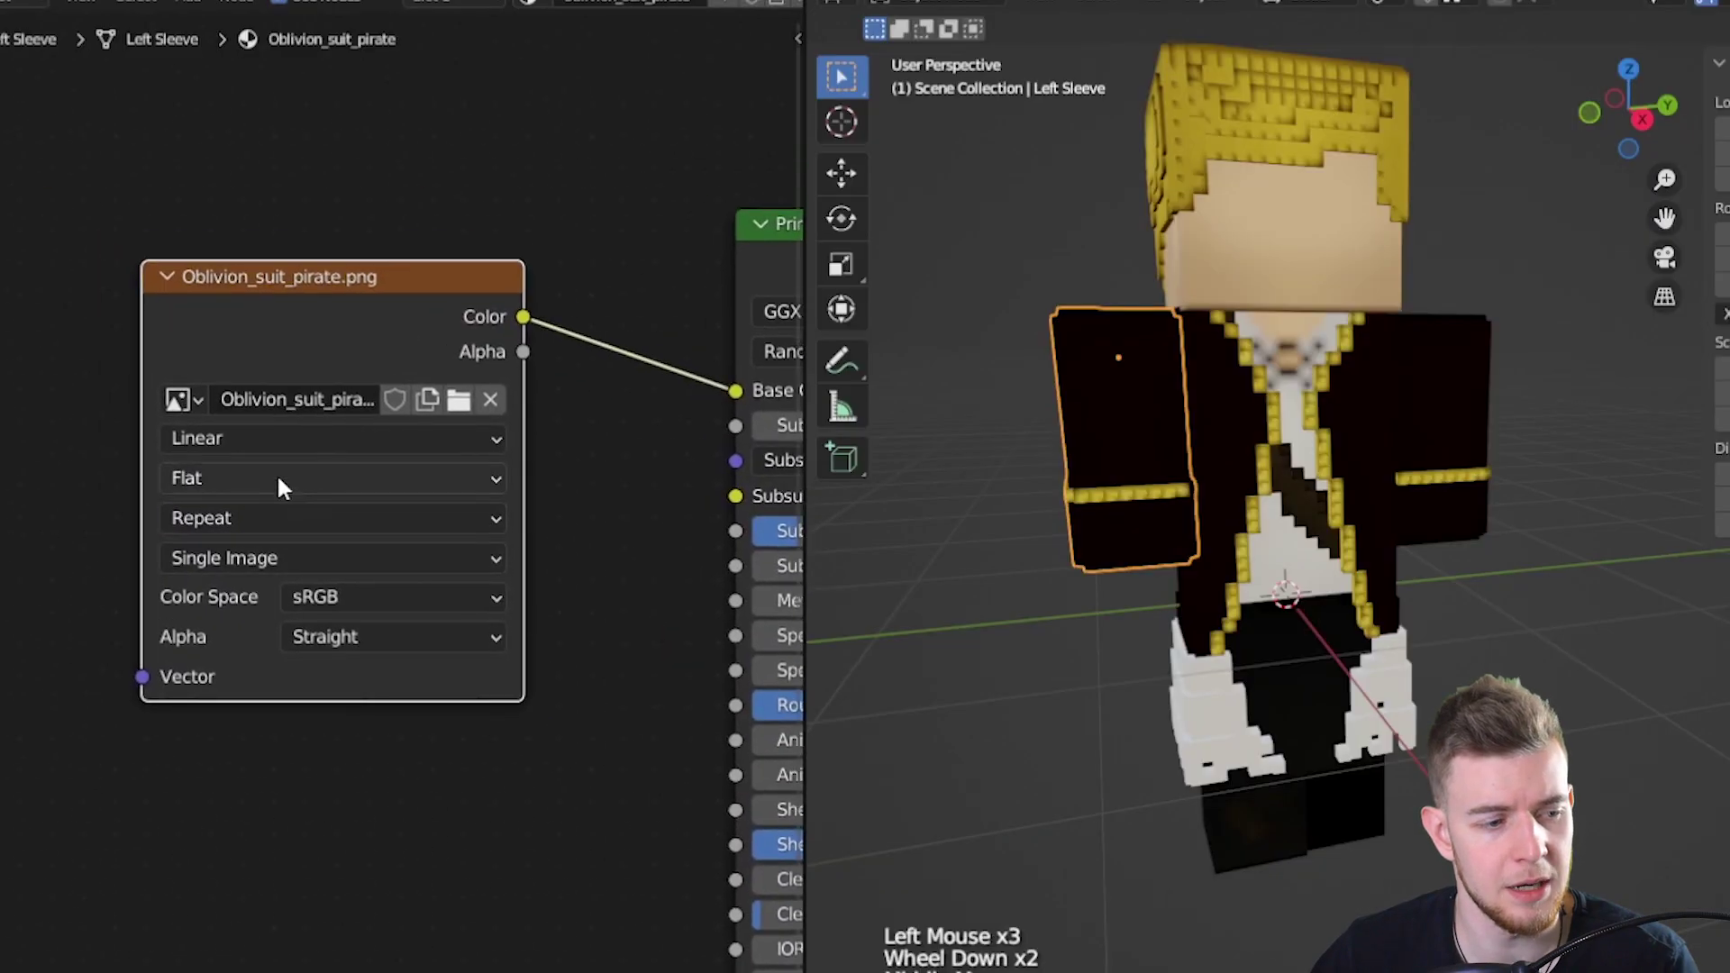
click(205, 440)
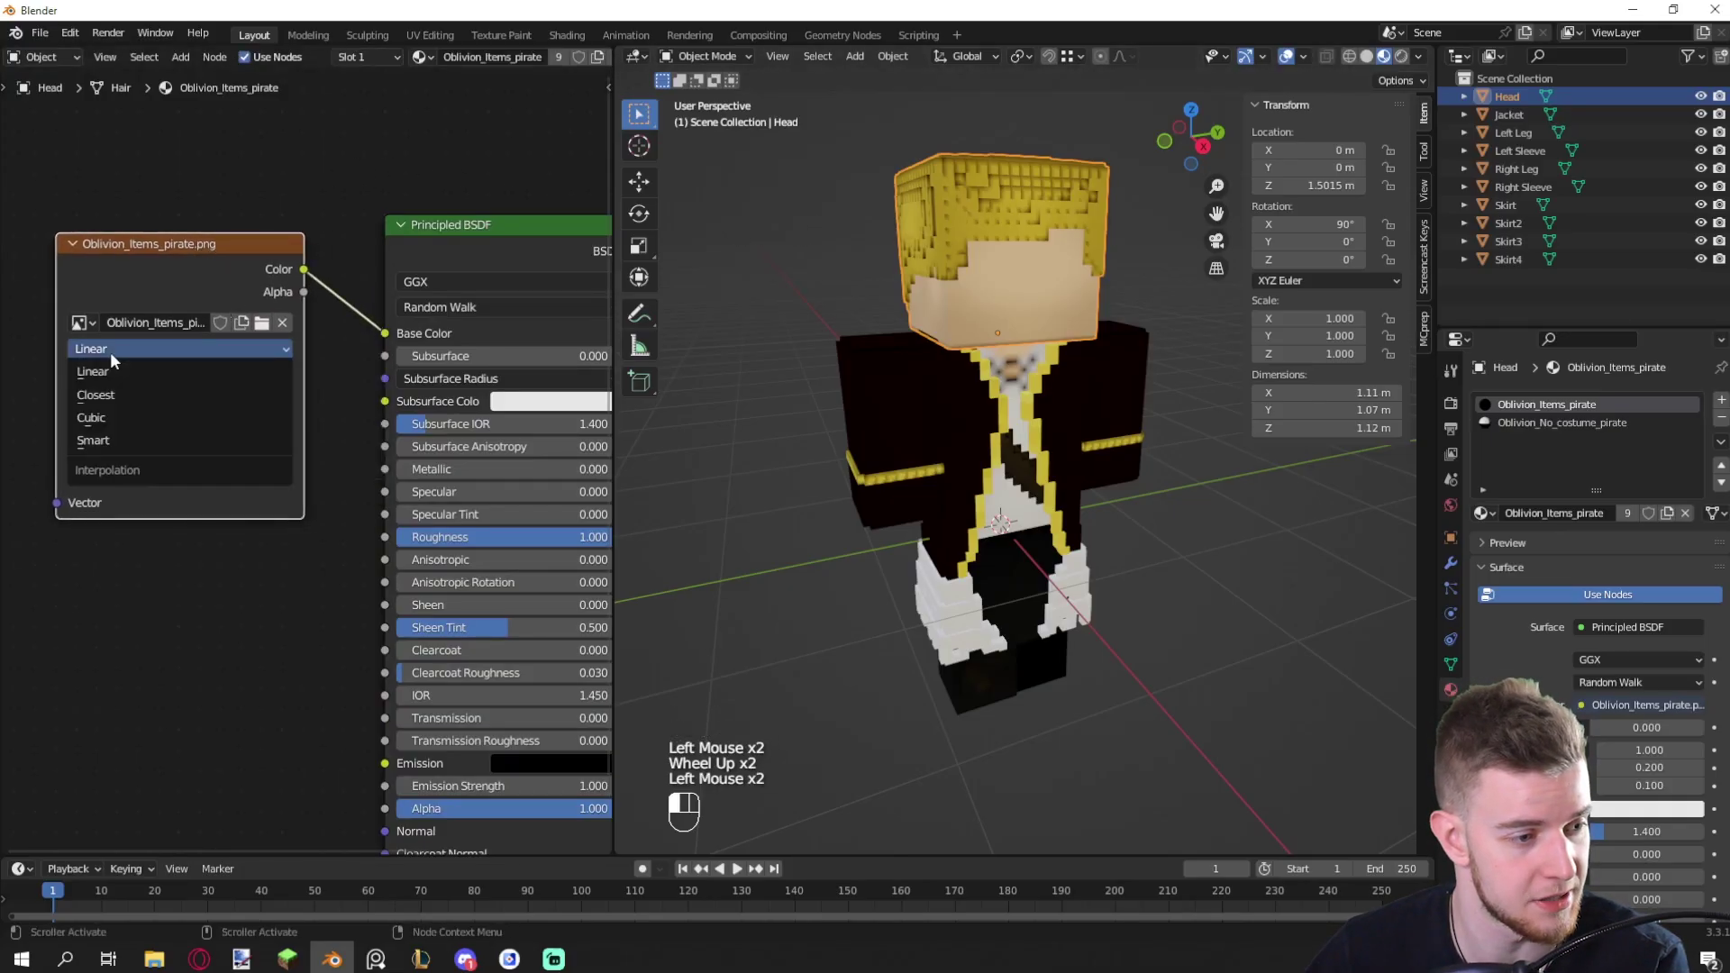
click(119, 395)
On the Jacket, set the Oblivion_No_costume_pirate texture interpolation to Closest.
middle_drag(1118, 487, 1191, 500)
click(1081, 451)
scroll(1082, 451, up, 4)
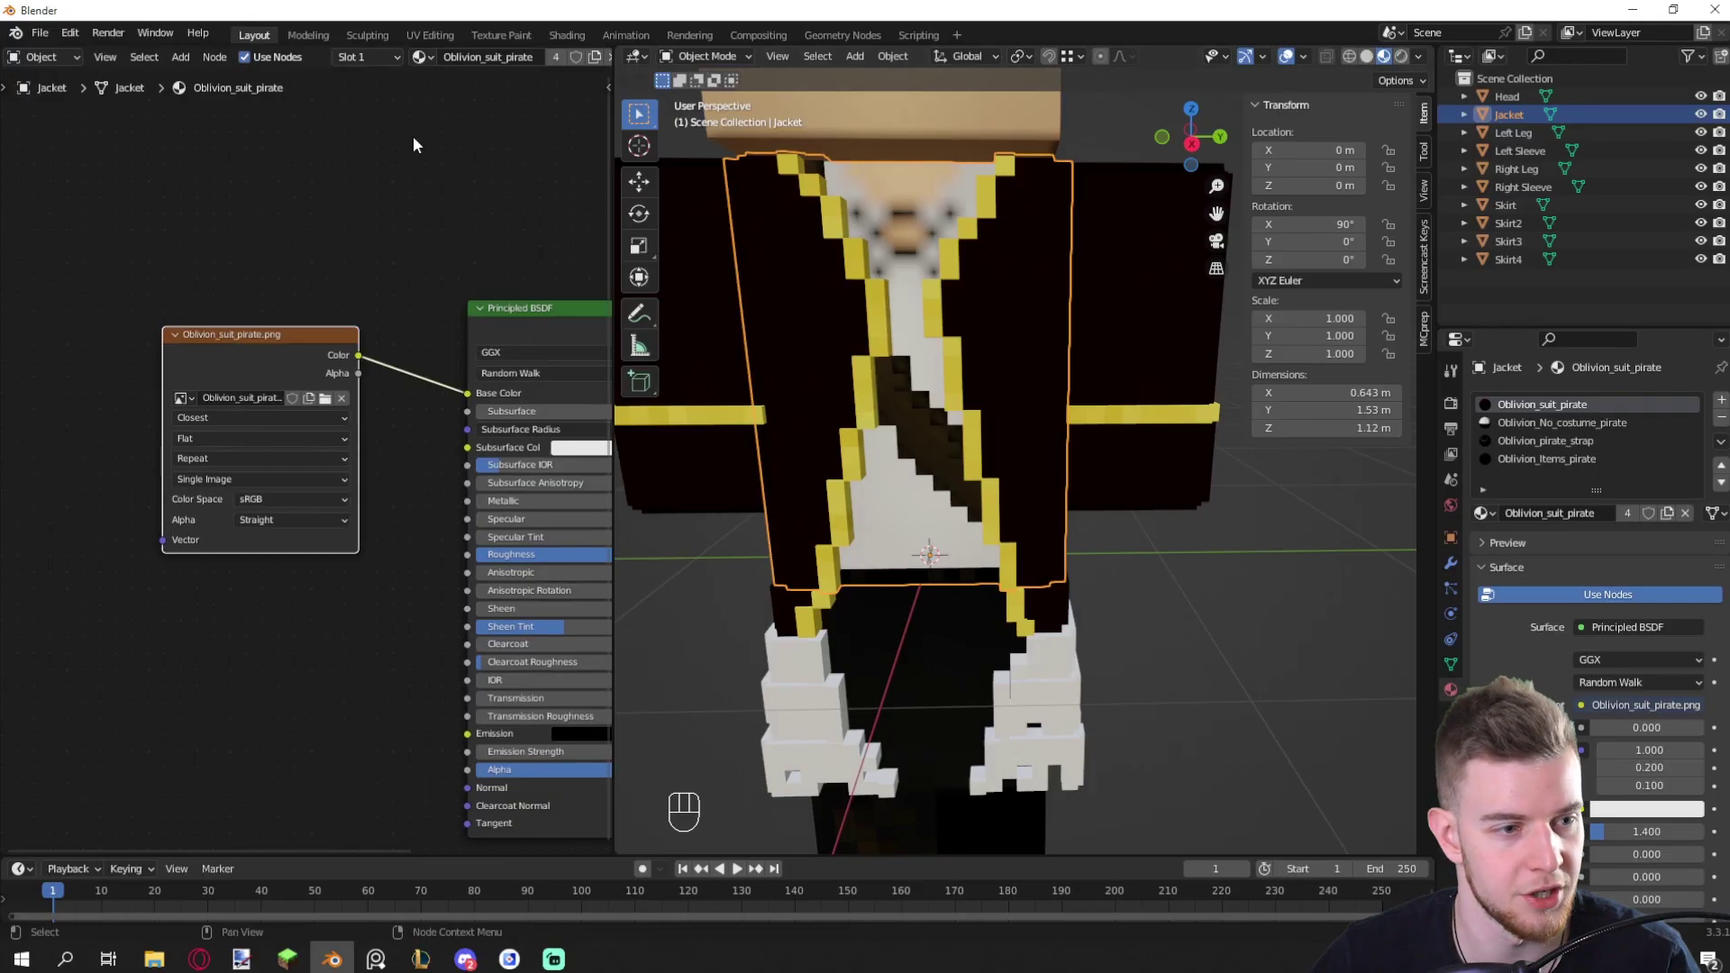
click(391, 56)
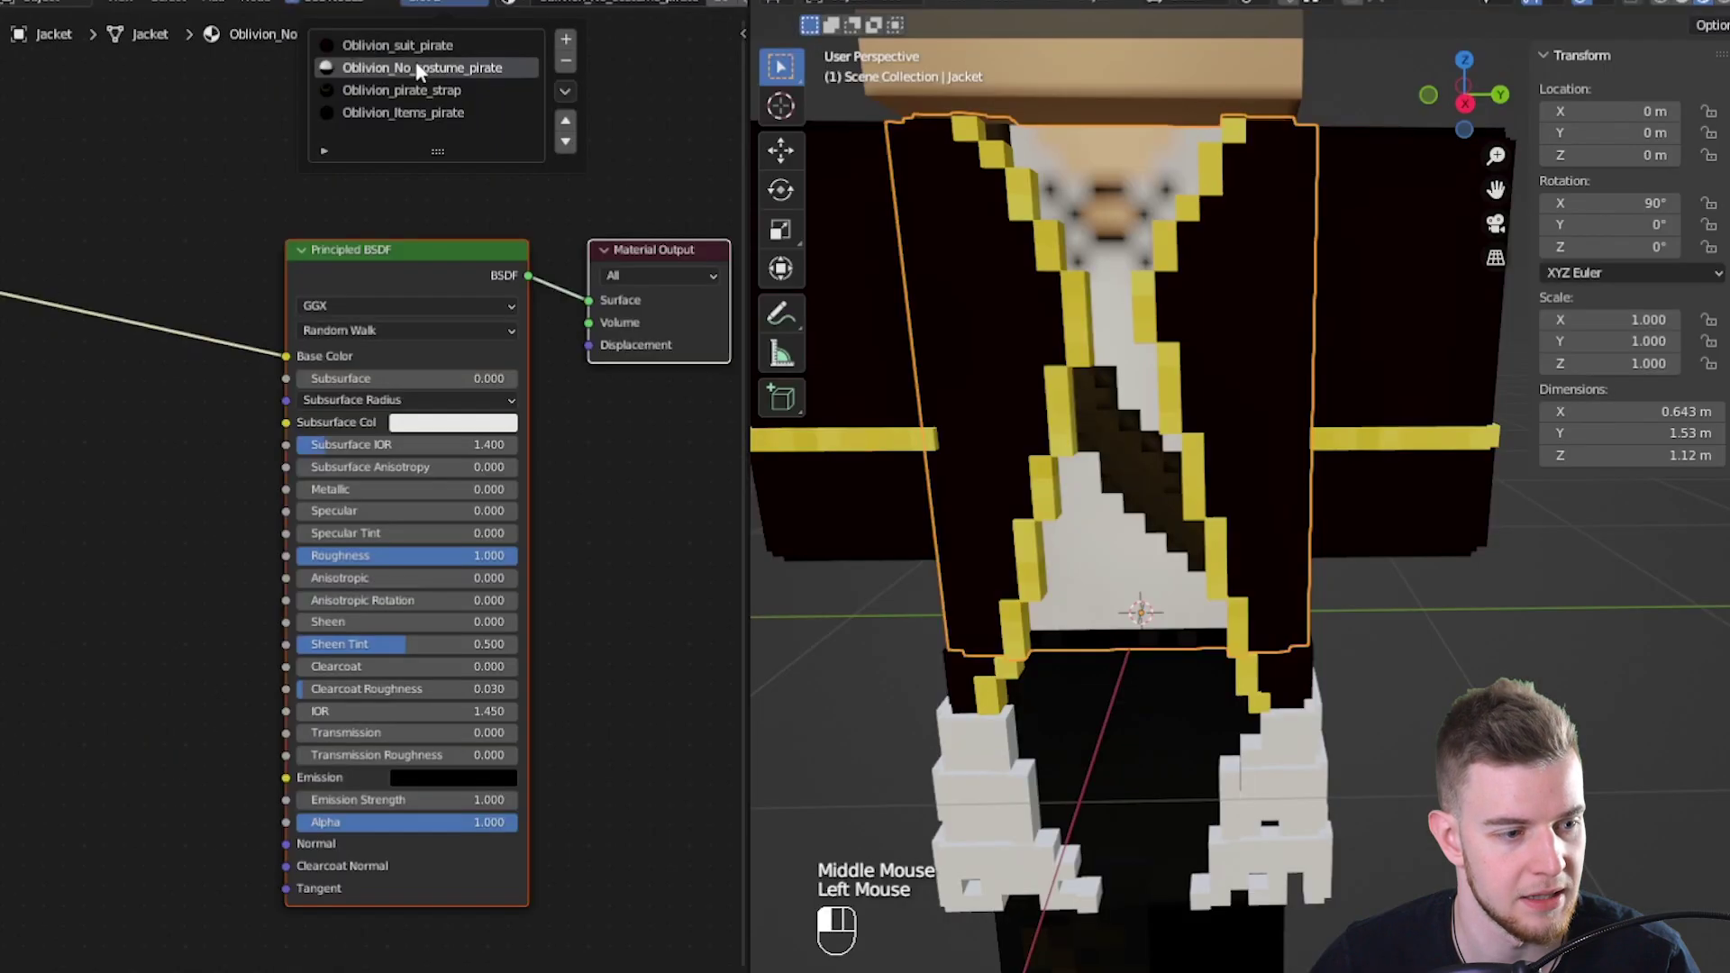
click(643, 223)
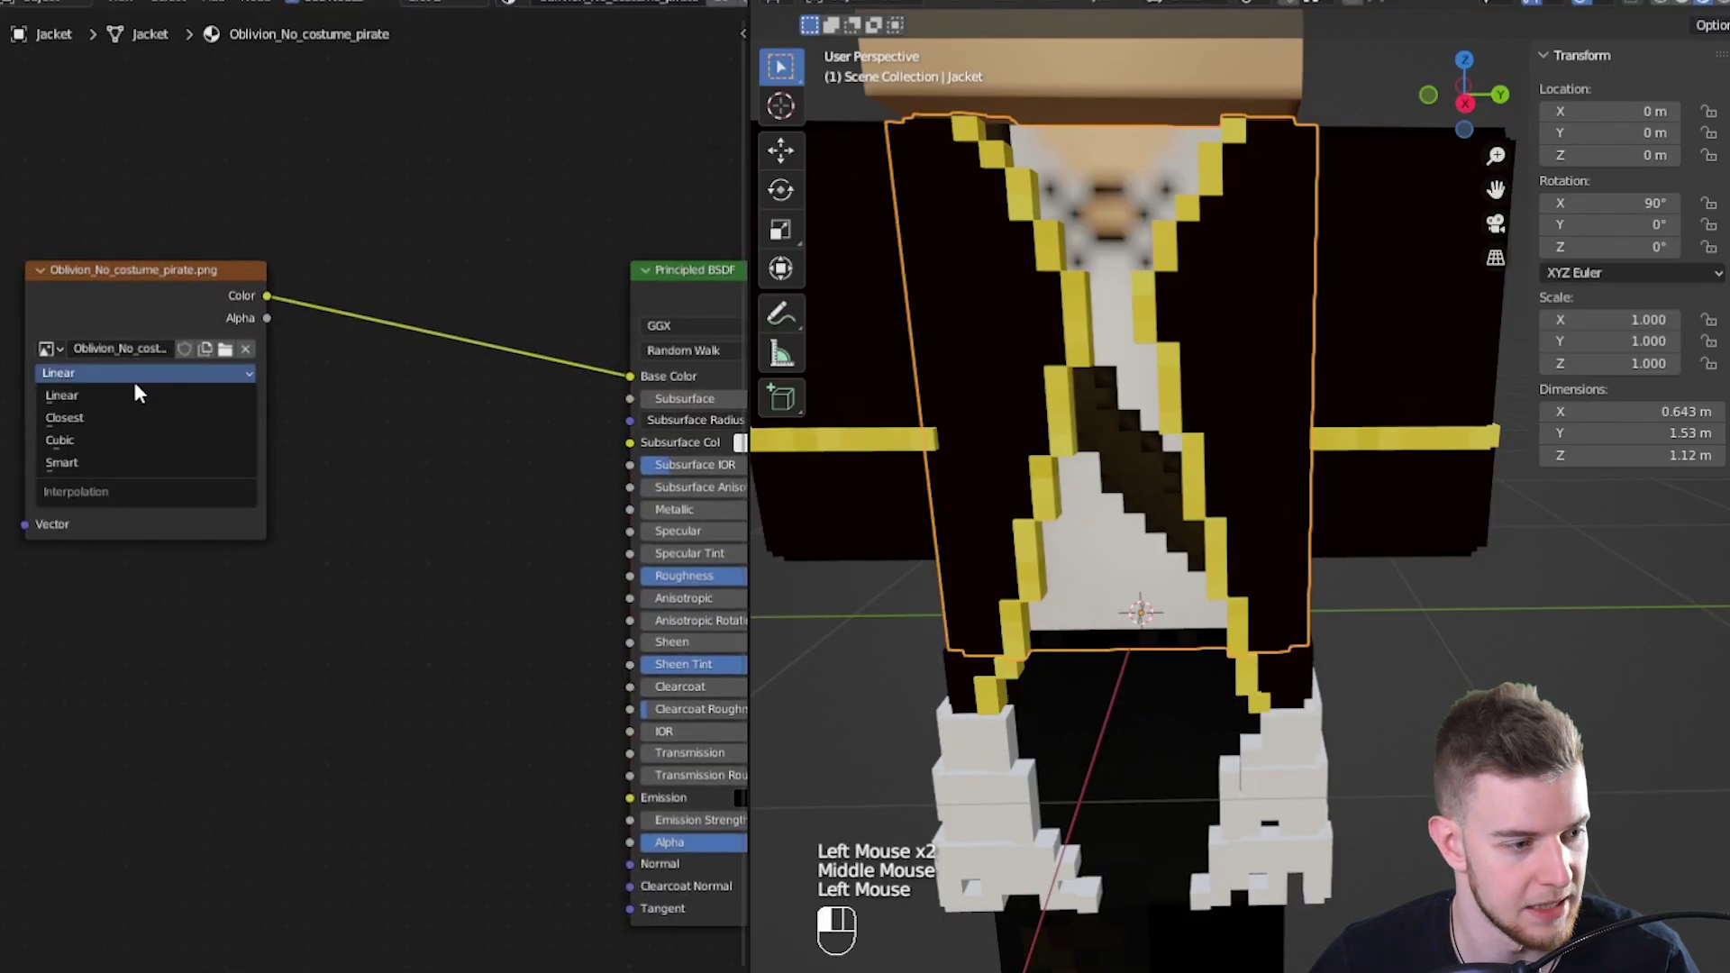
click(103, 417)
Switch the Jacket to its Oblivion_Items_pirate slot, then put the Right Leg in edit mode.
click(447, 0)
click(397, 113)
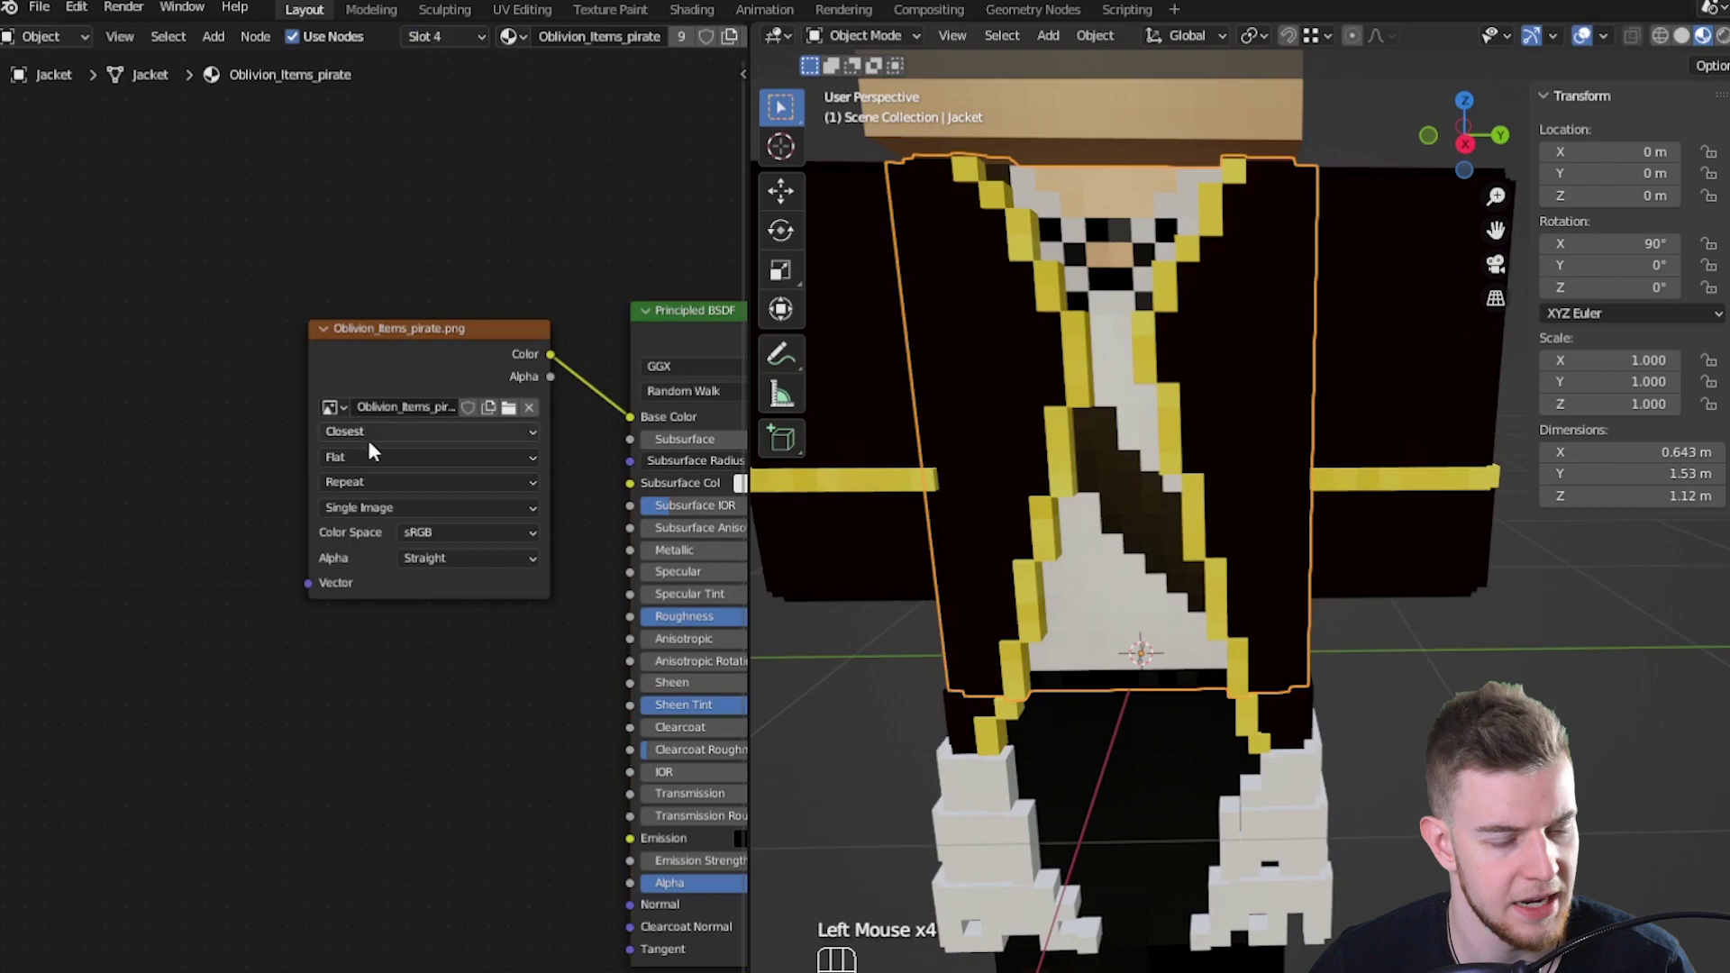
scroll(1133, 442, down, 2)
click(1343, 712)
key(Tab)
middle_drag(1343, 712, 1299, 627)
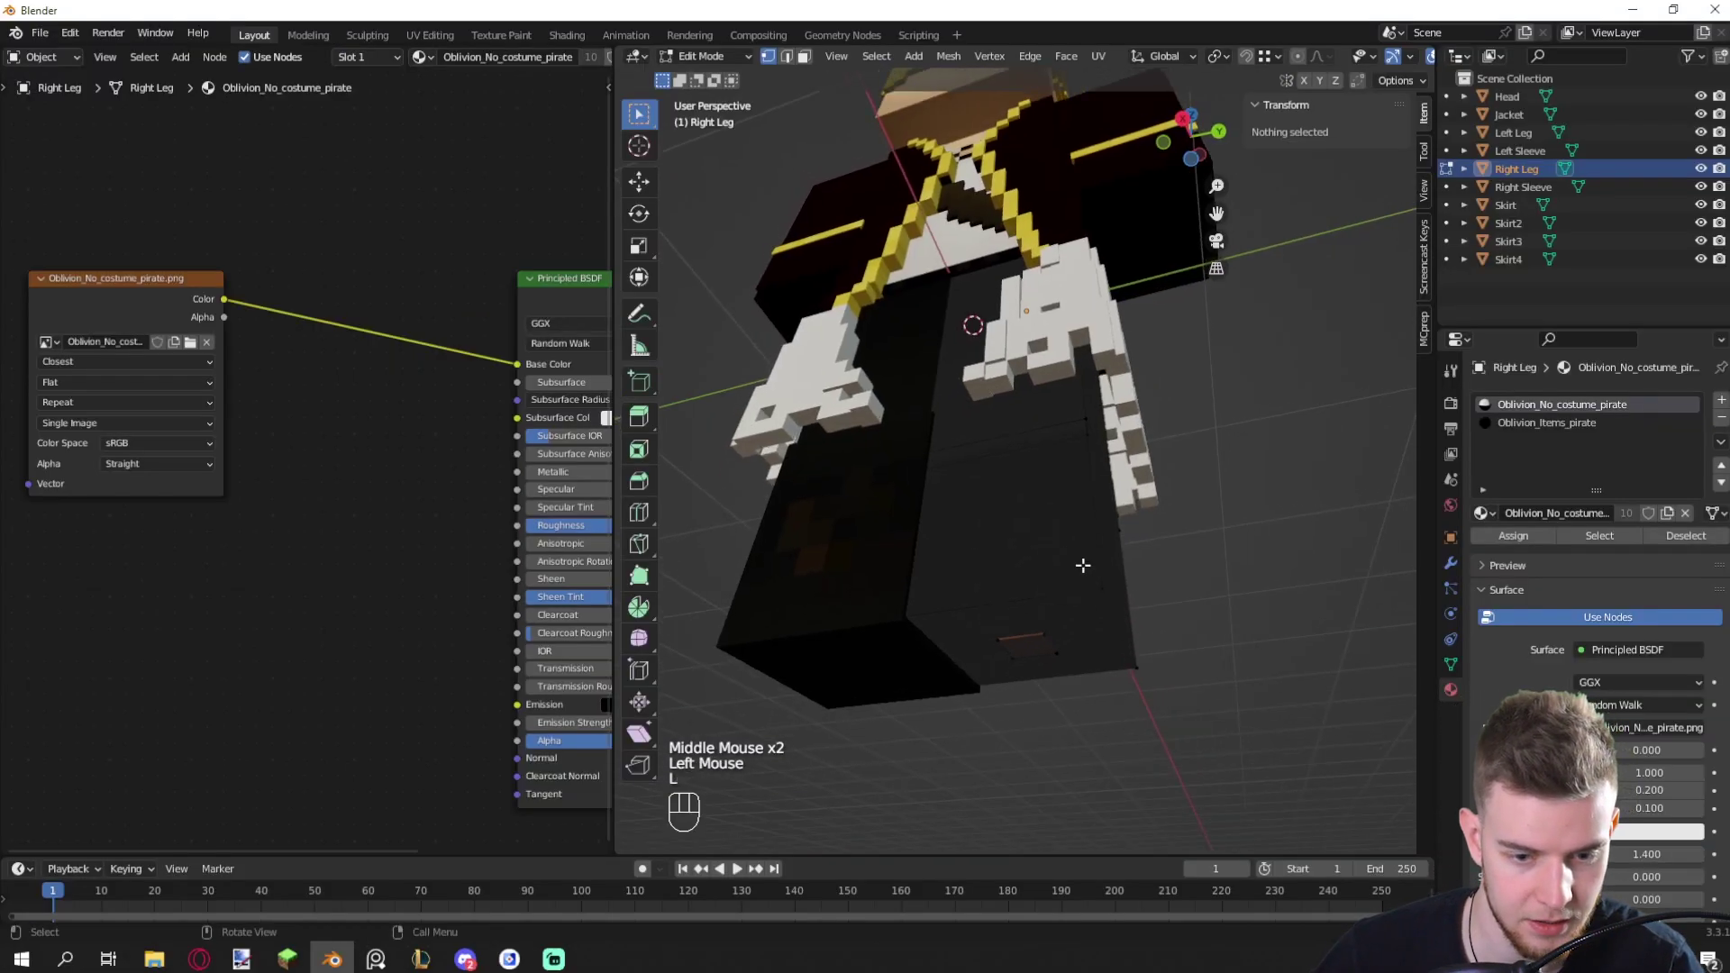
Turn the left area into a UV Editor and zoom into the Right Leg's UVs on the no-costume texture.
middle_drag(1084, 565, 901, 469)
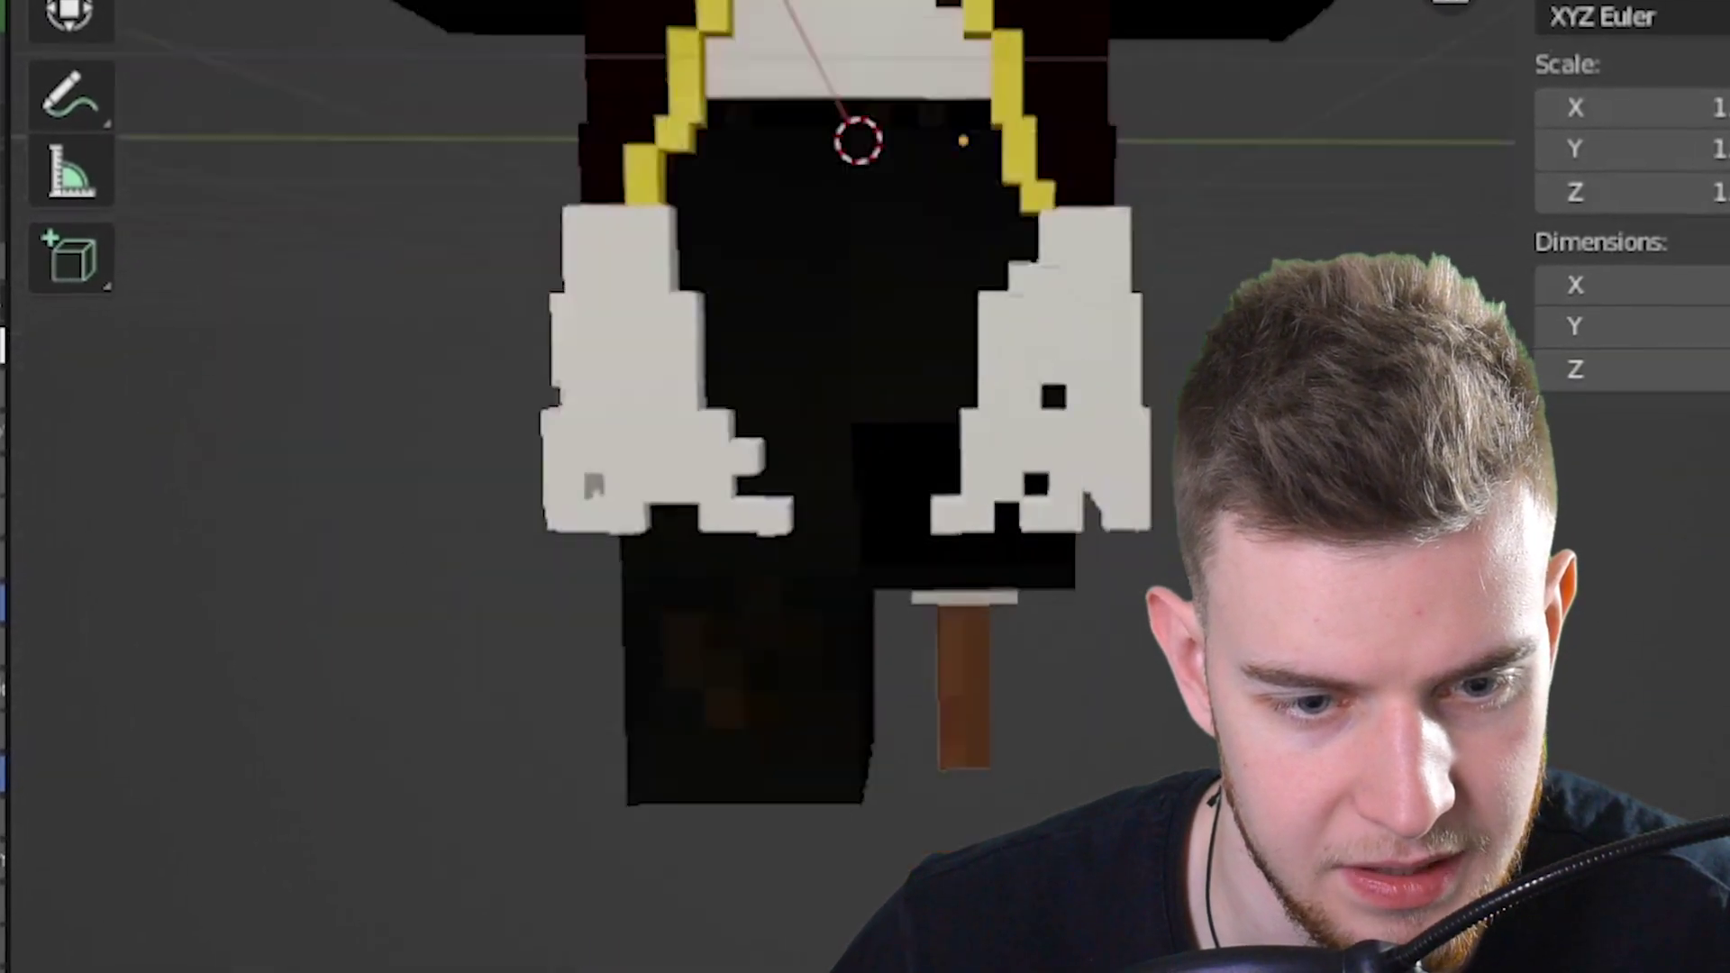
middle_drag(901, 469, 978, 606)
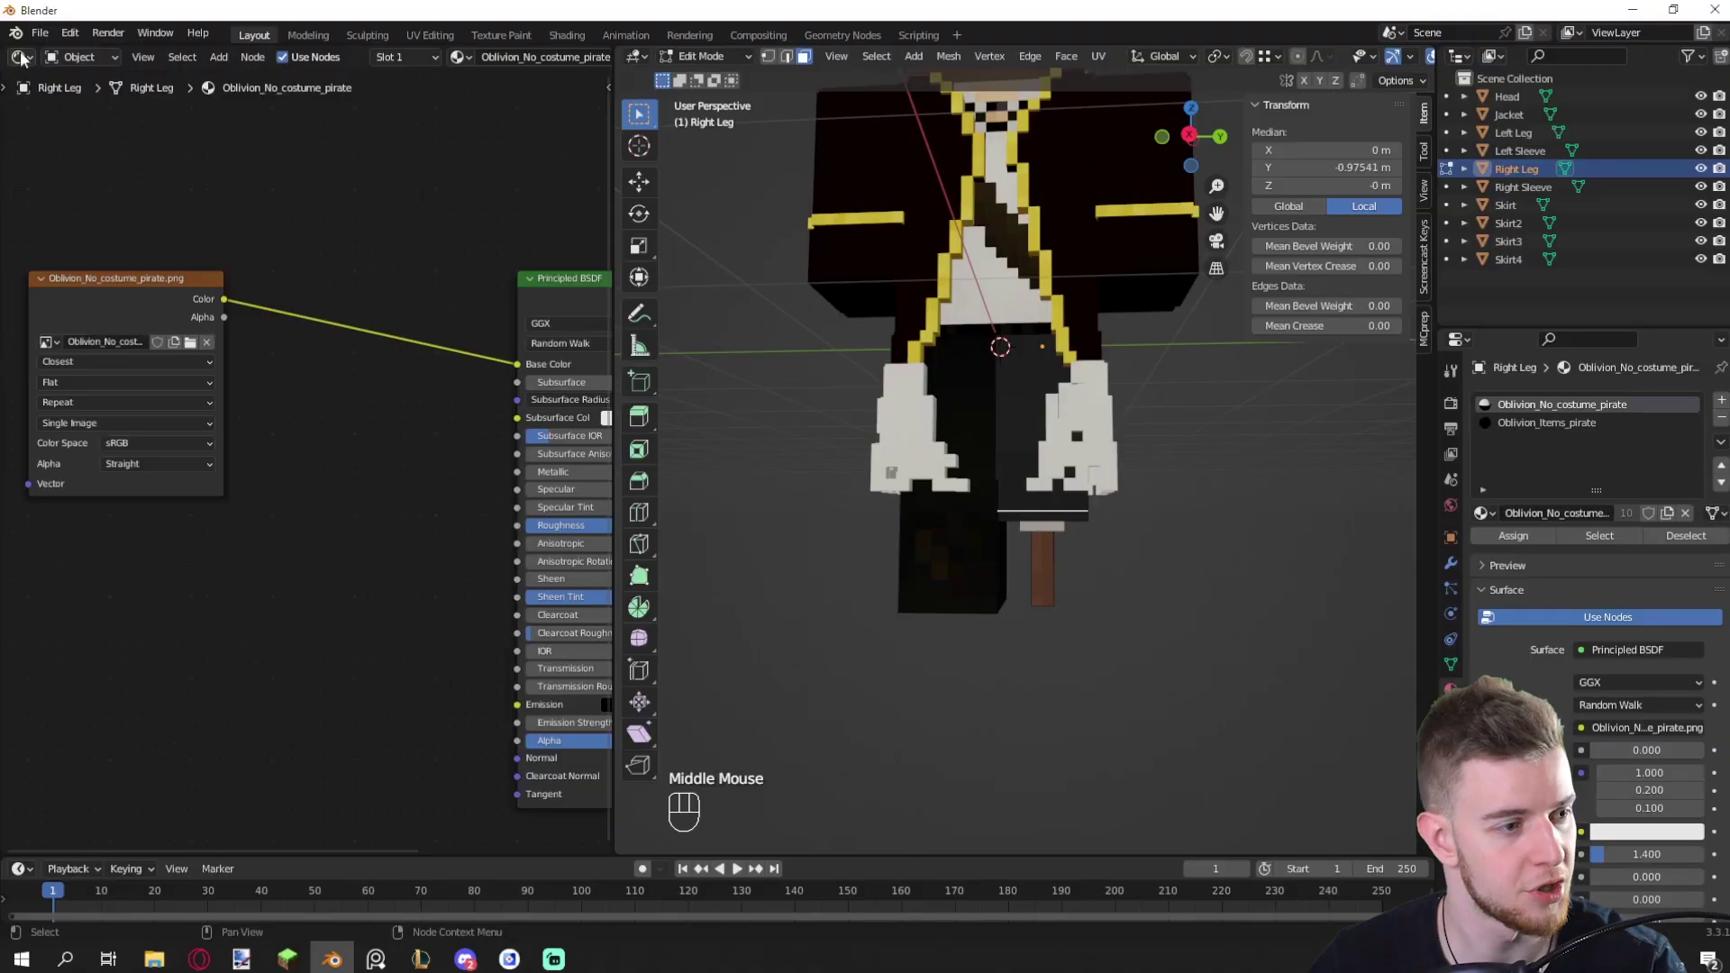
click(89, 144)
scroll(321, 458, up, 2)
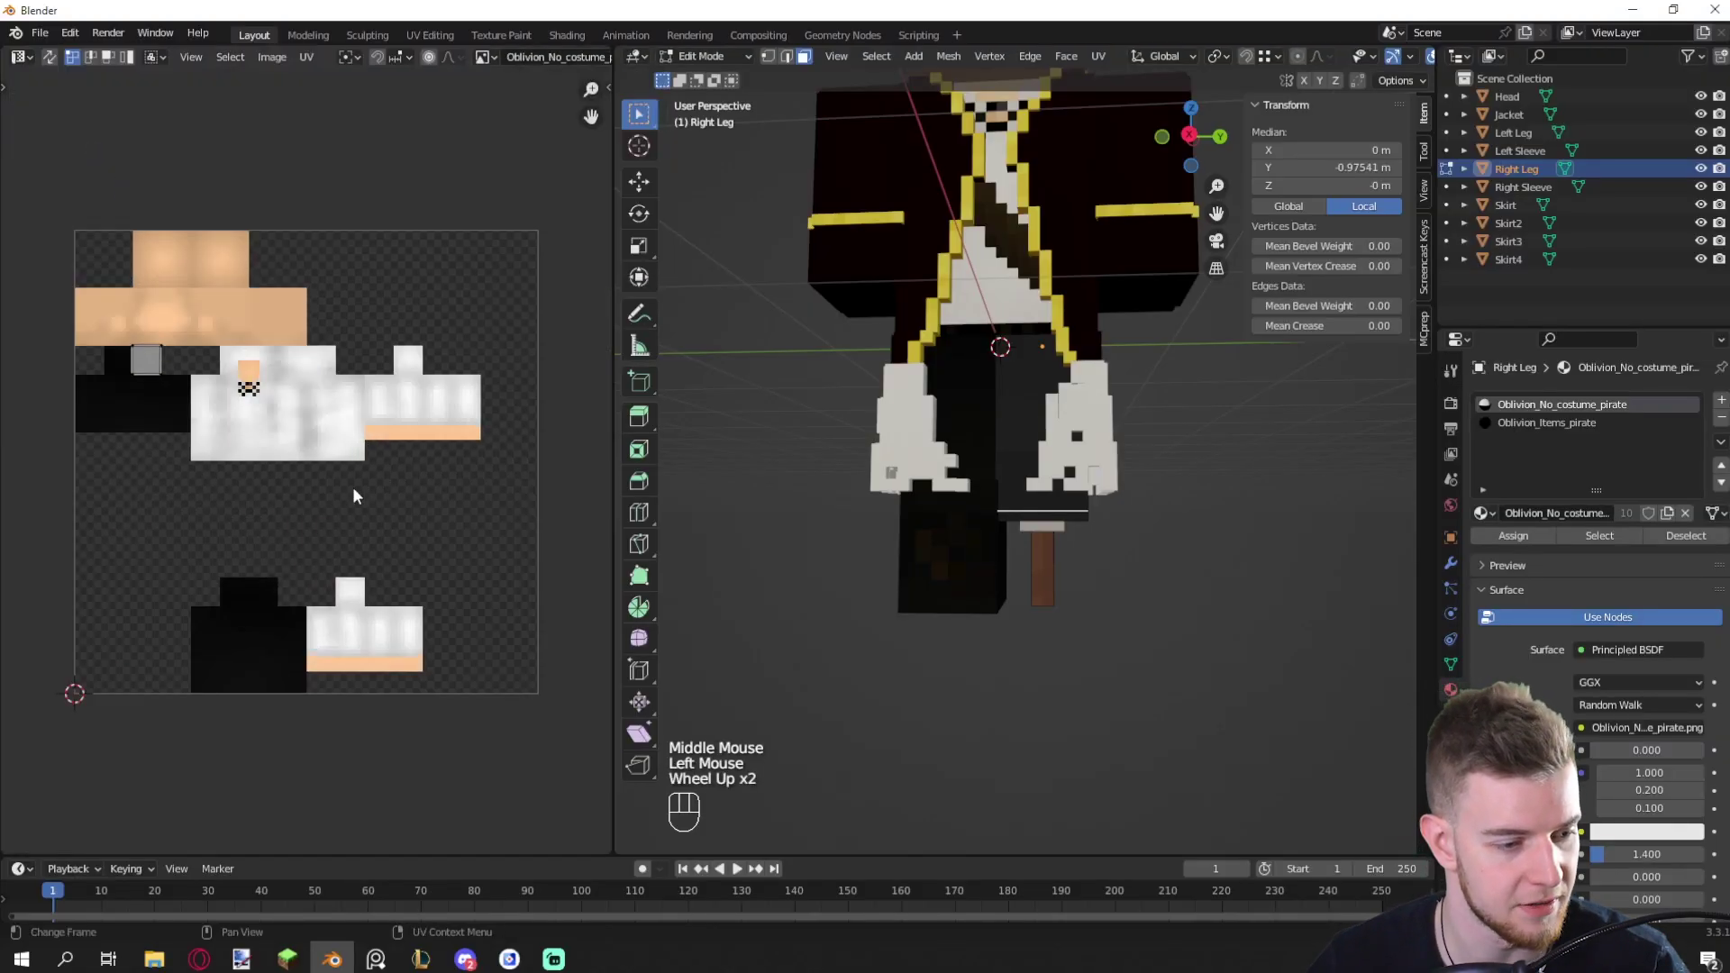
scroll(278, 495, up, 2)
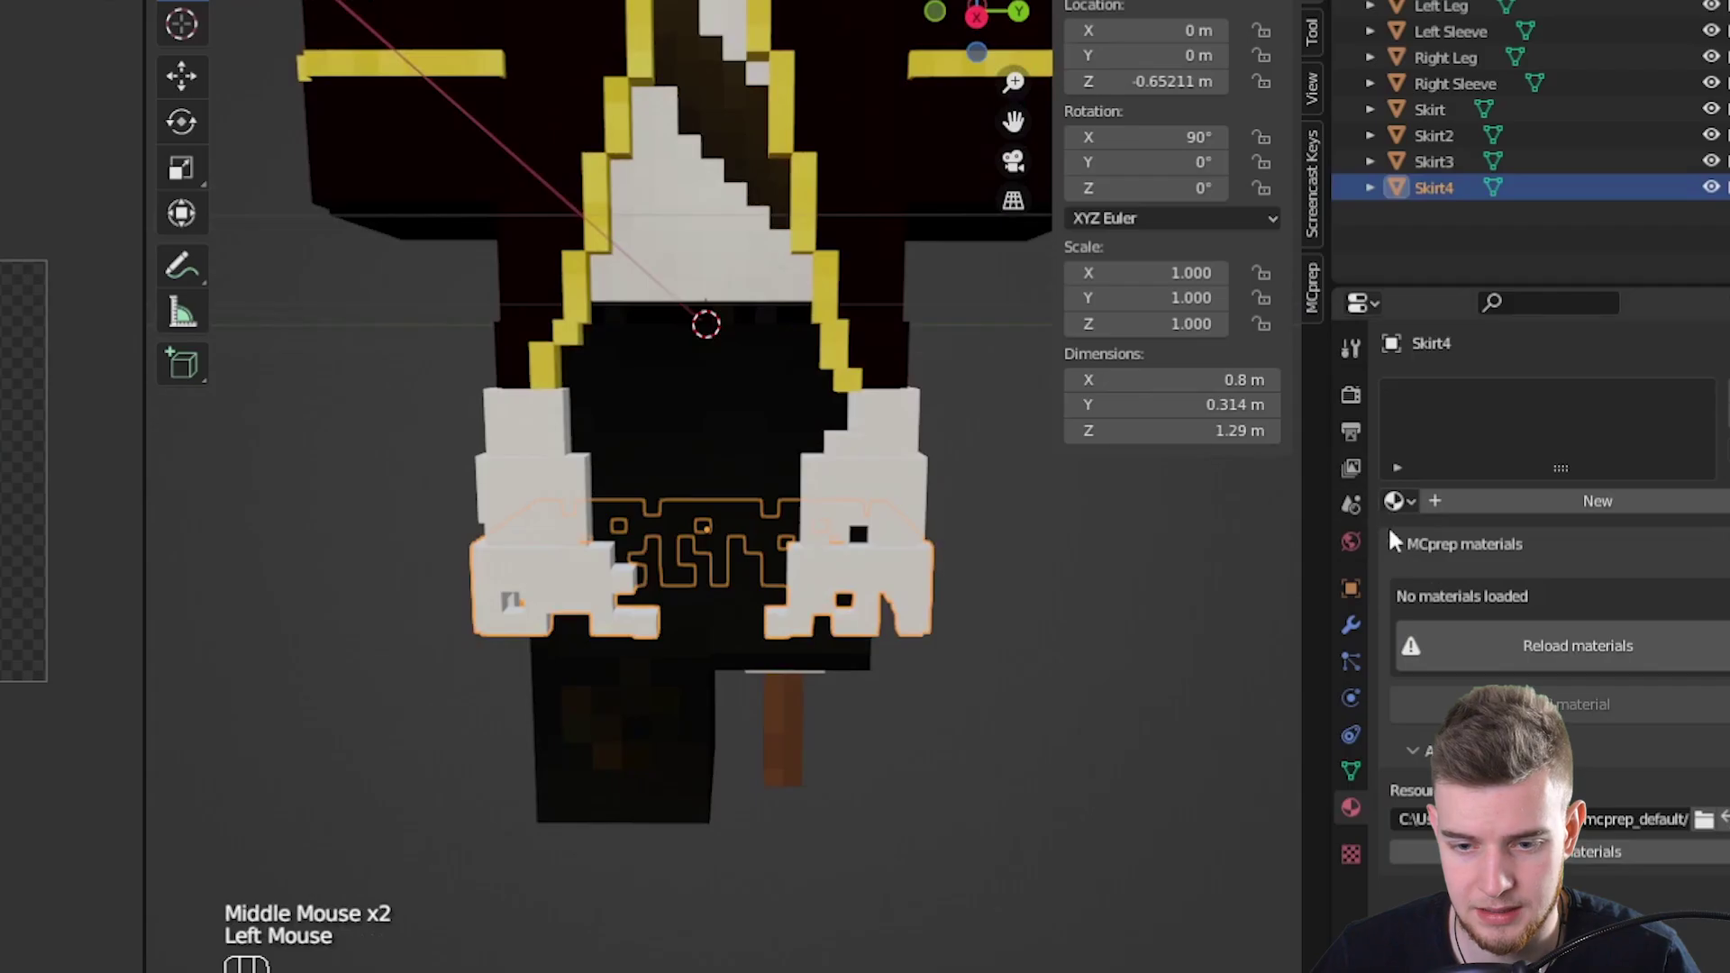
Assign the Oblivion_suit_pirate material to Skirt3, Skirt2 and Skirt4.
click(1392, 506)
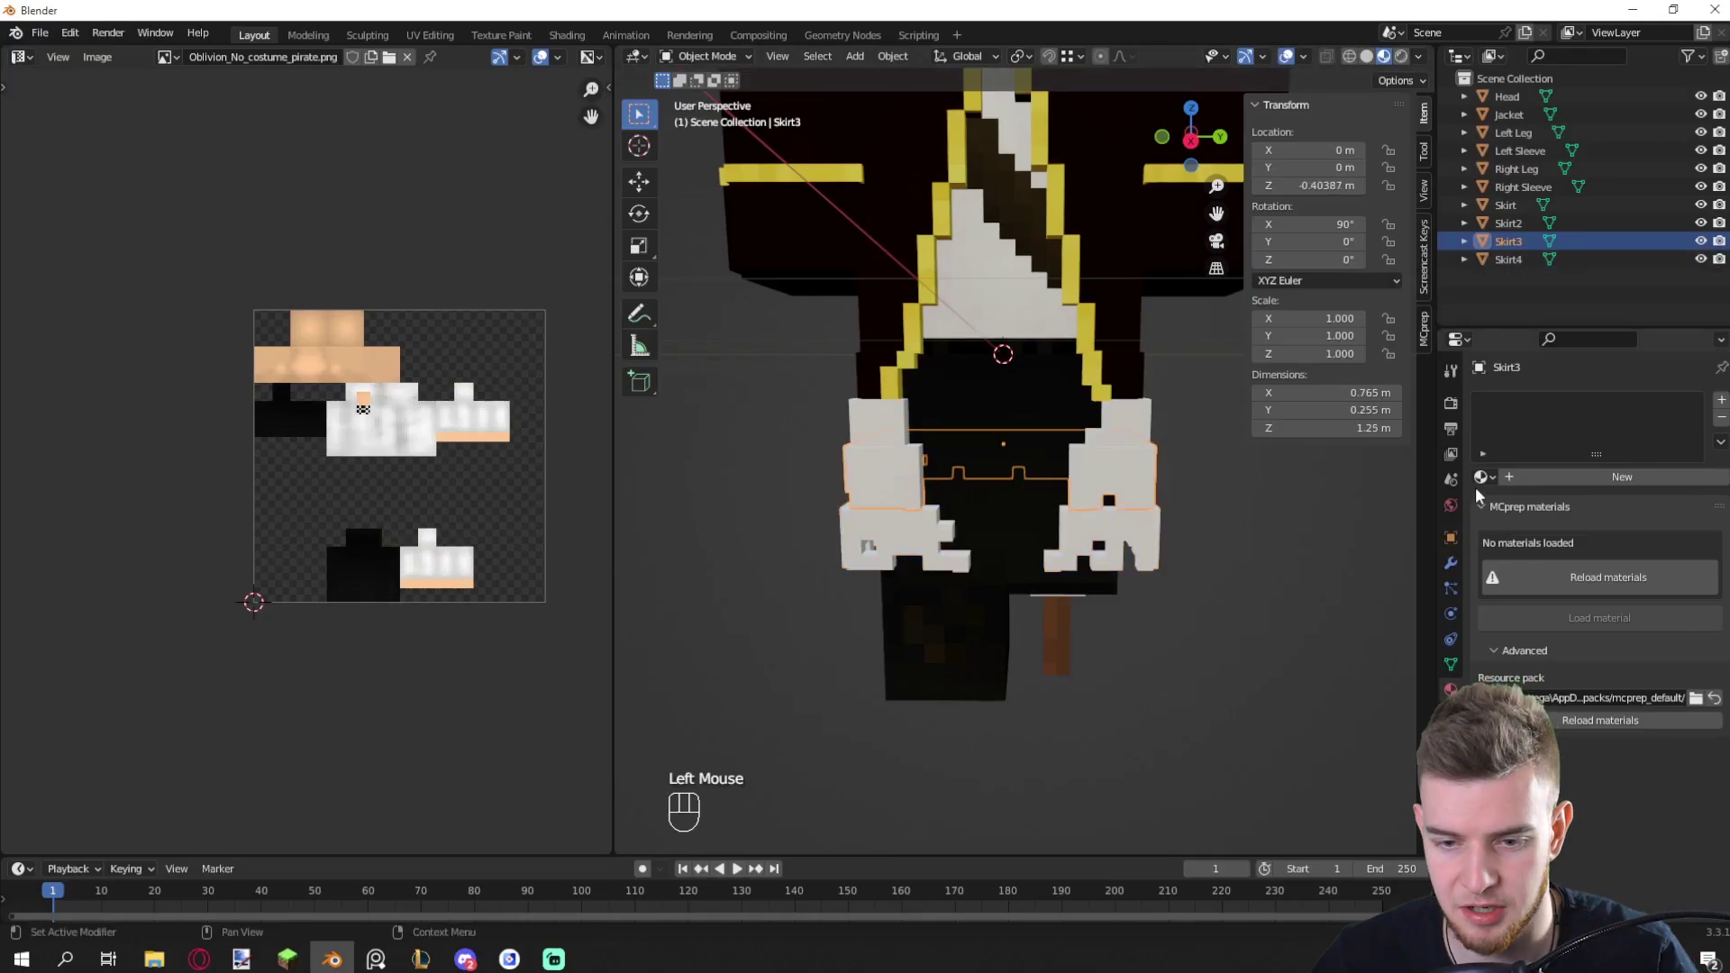
click(1481, 477)
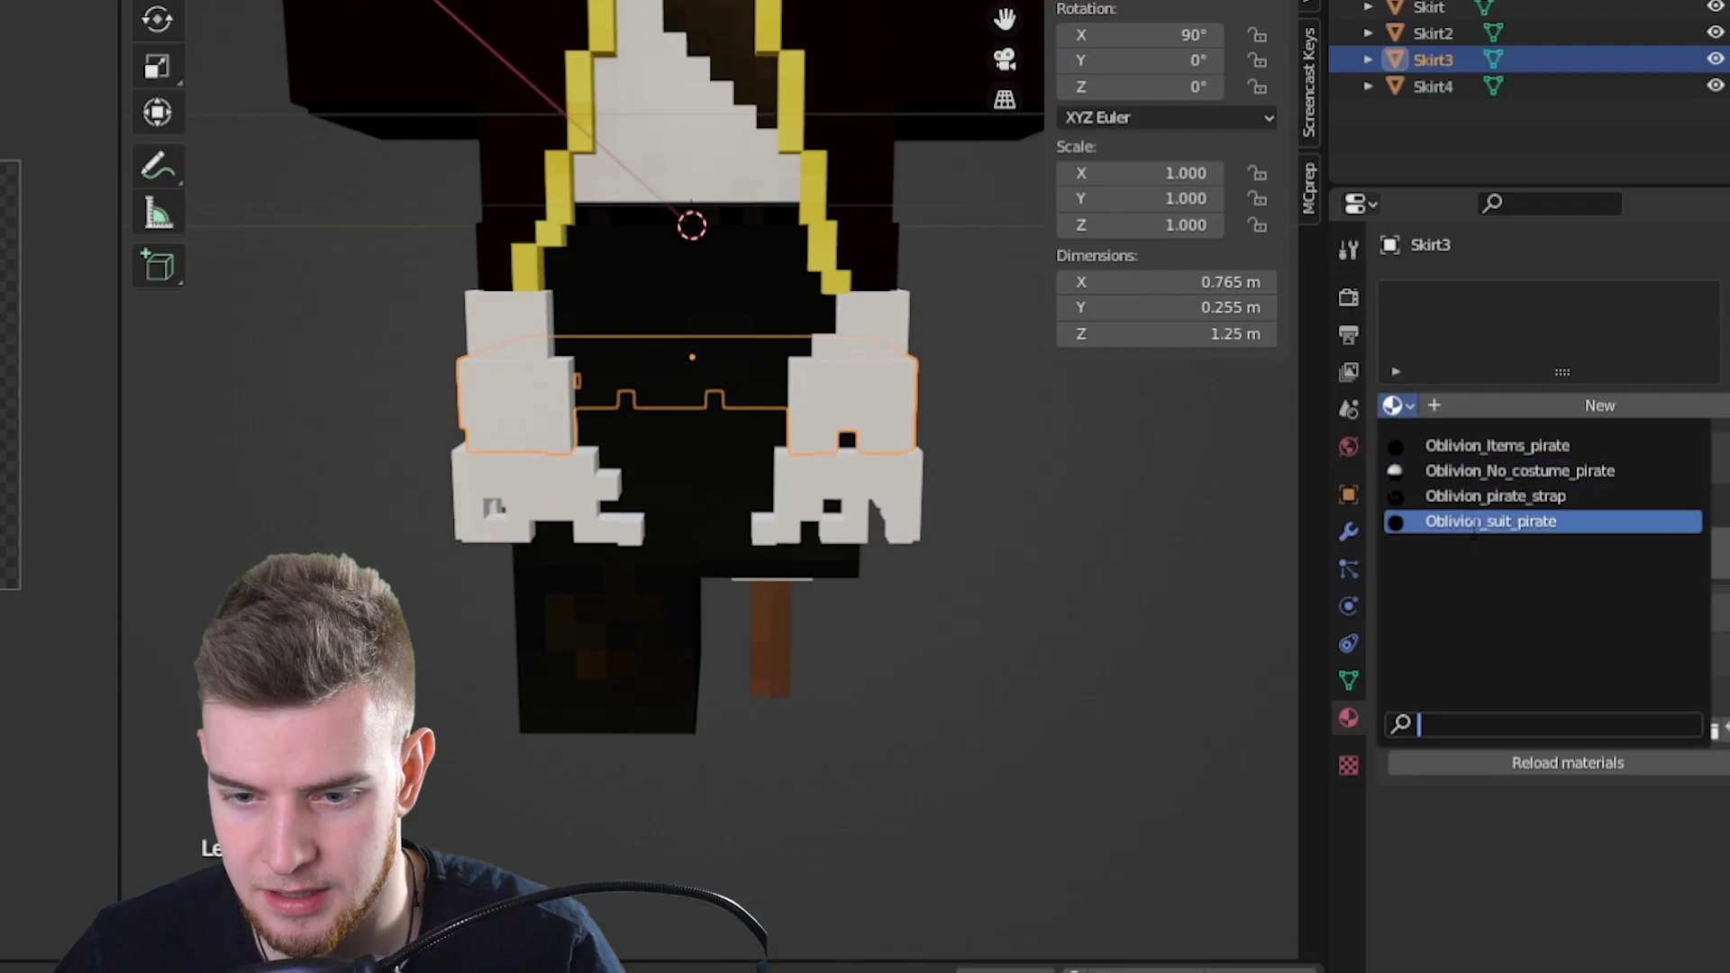
click(1478, 522)
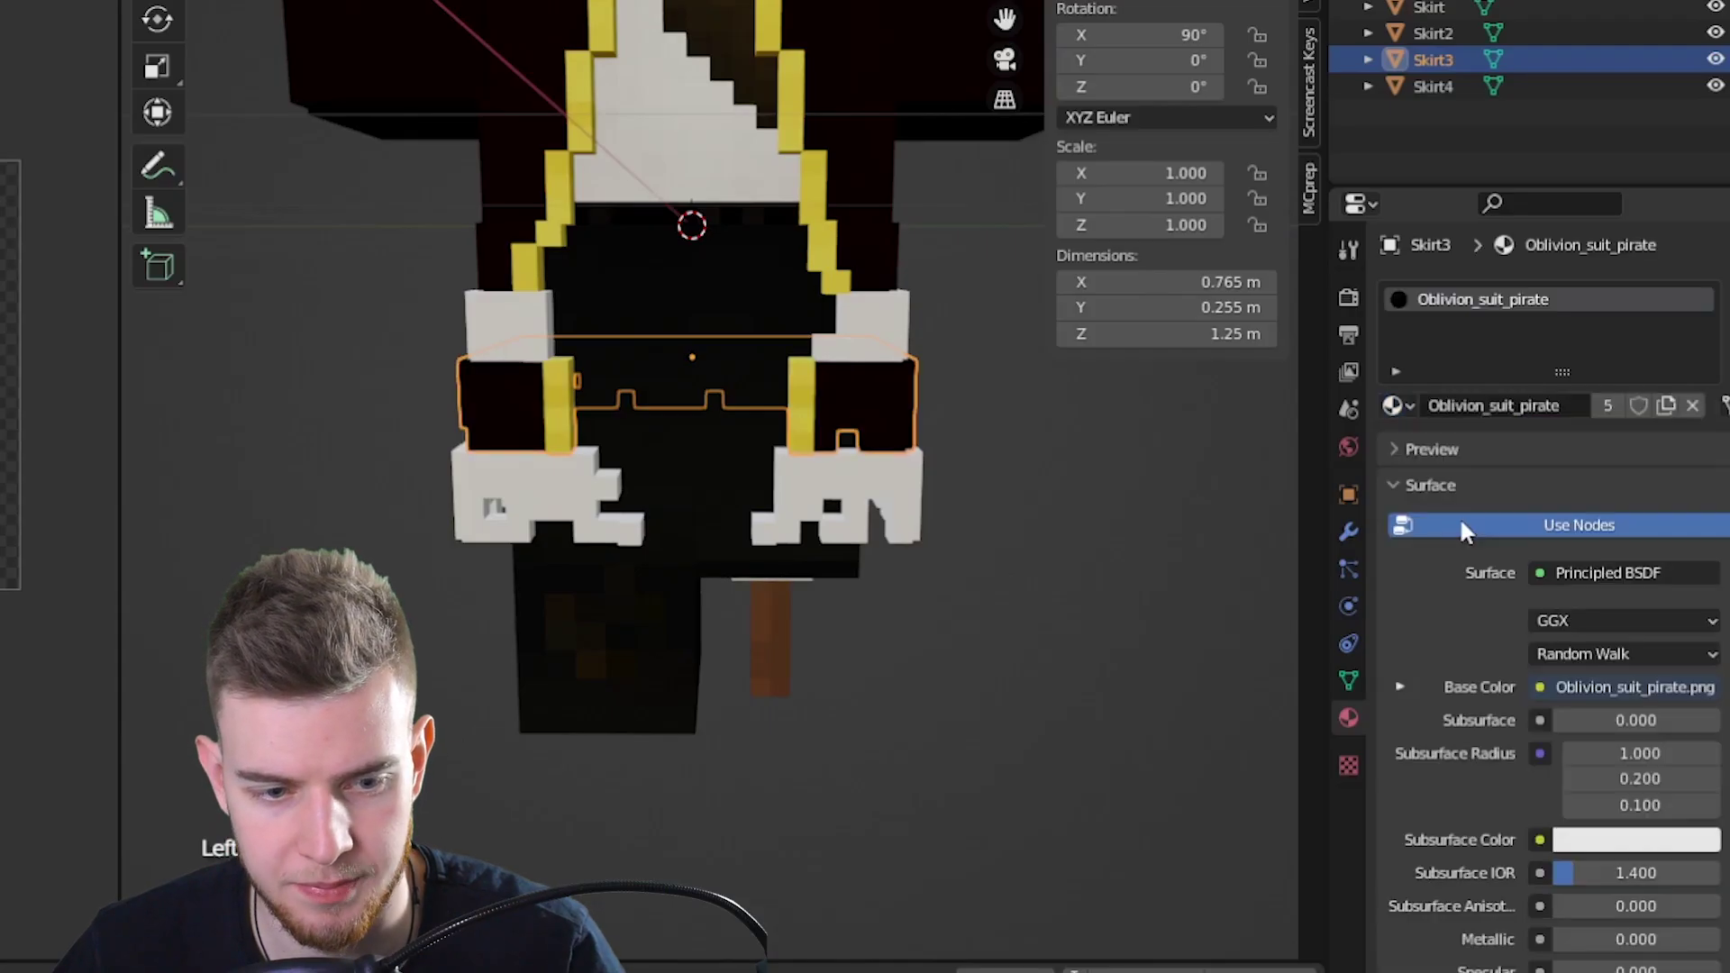
click(1433, 34)
click(1397, 405)
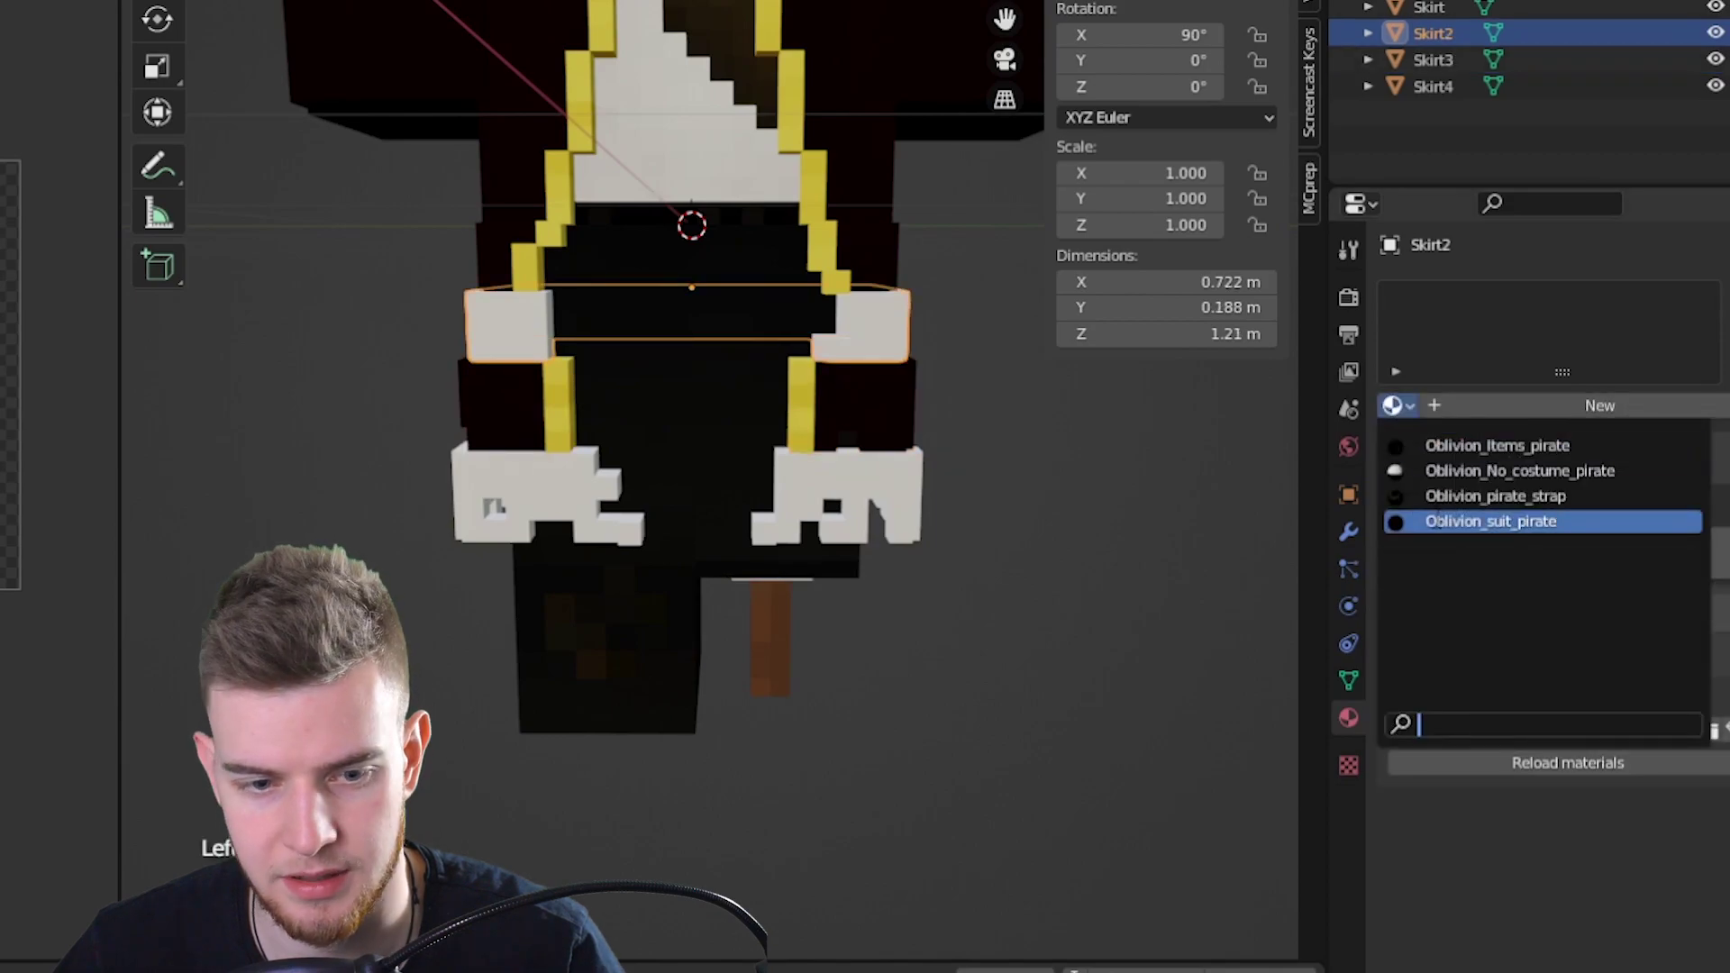
click(1491, 522)
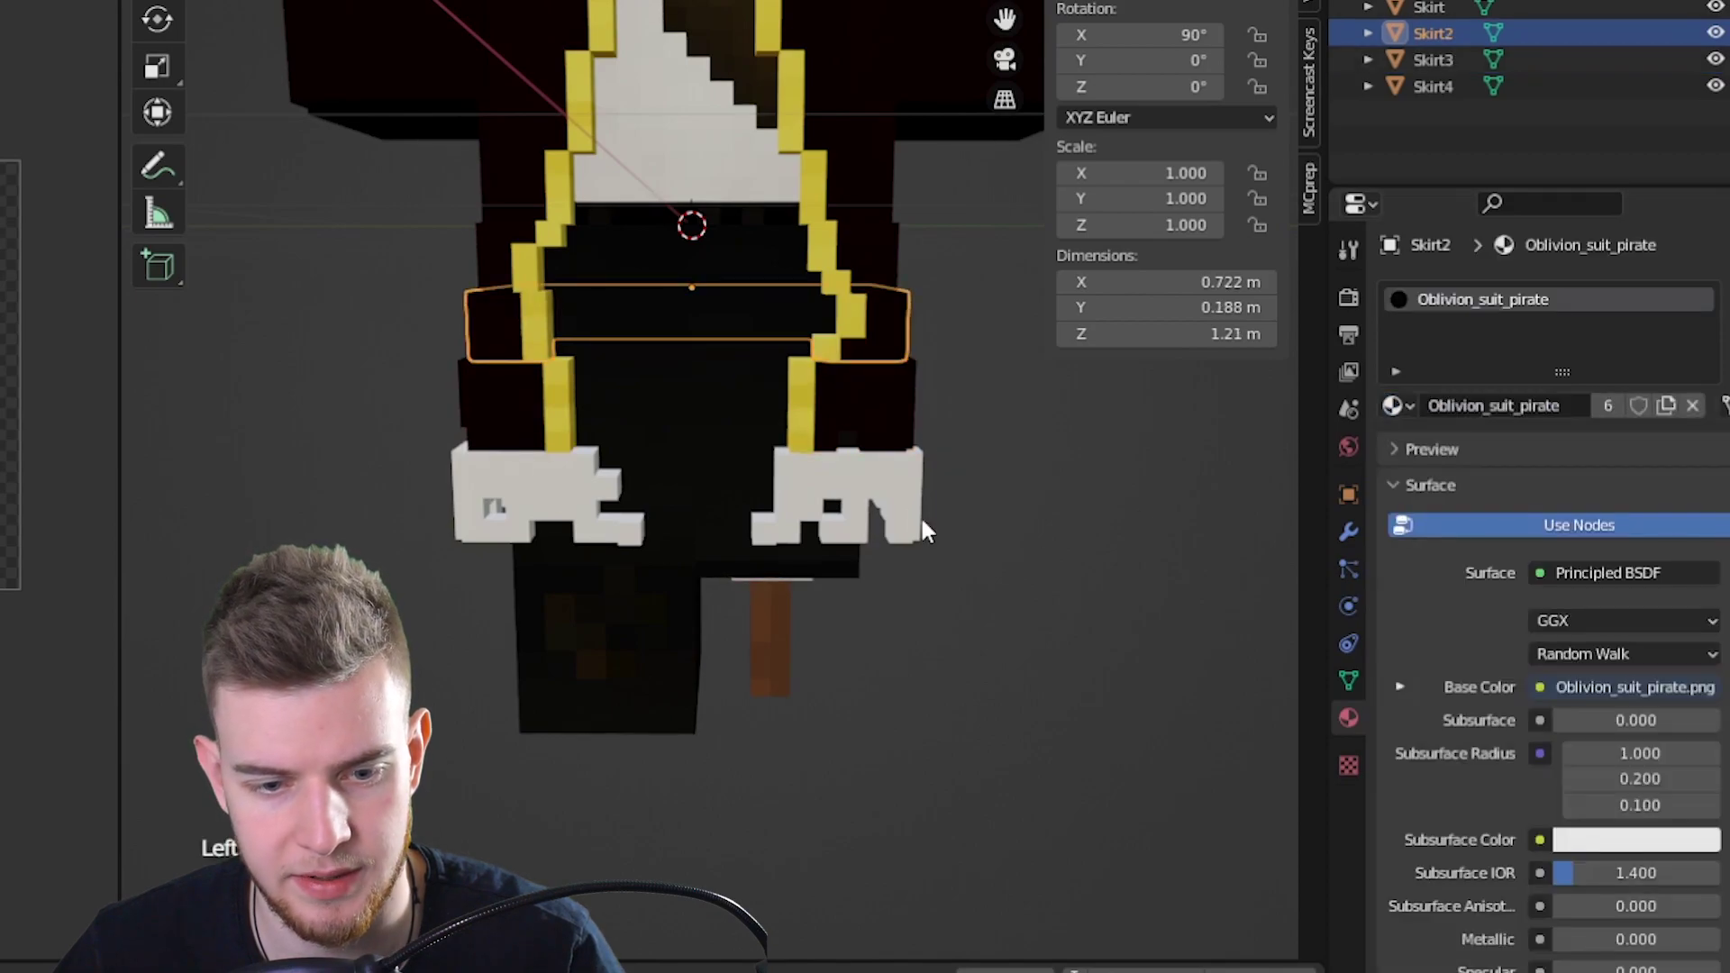
click(1396, 407)
click(1461, 545)
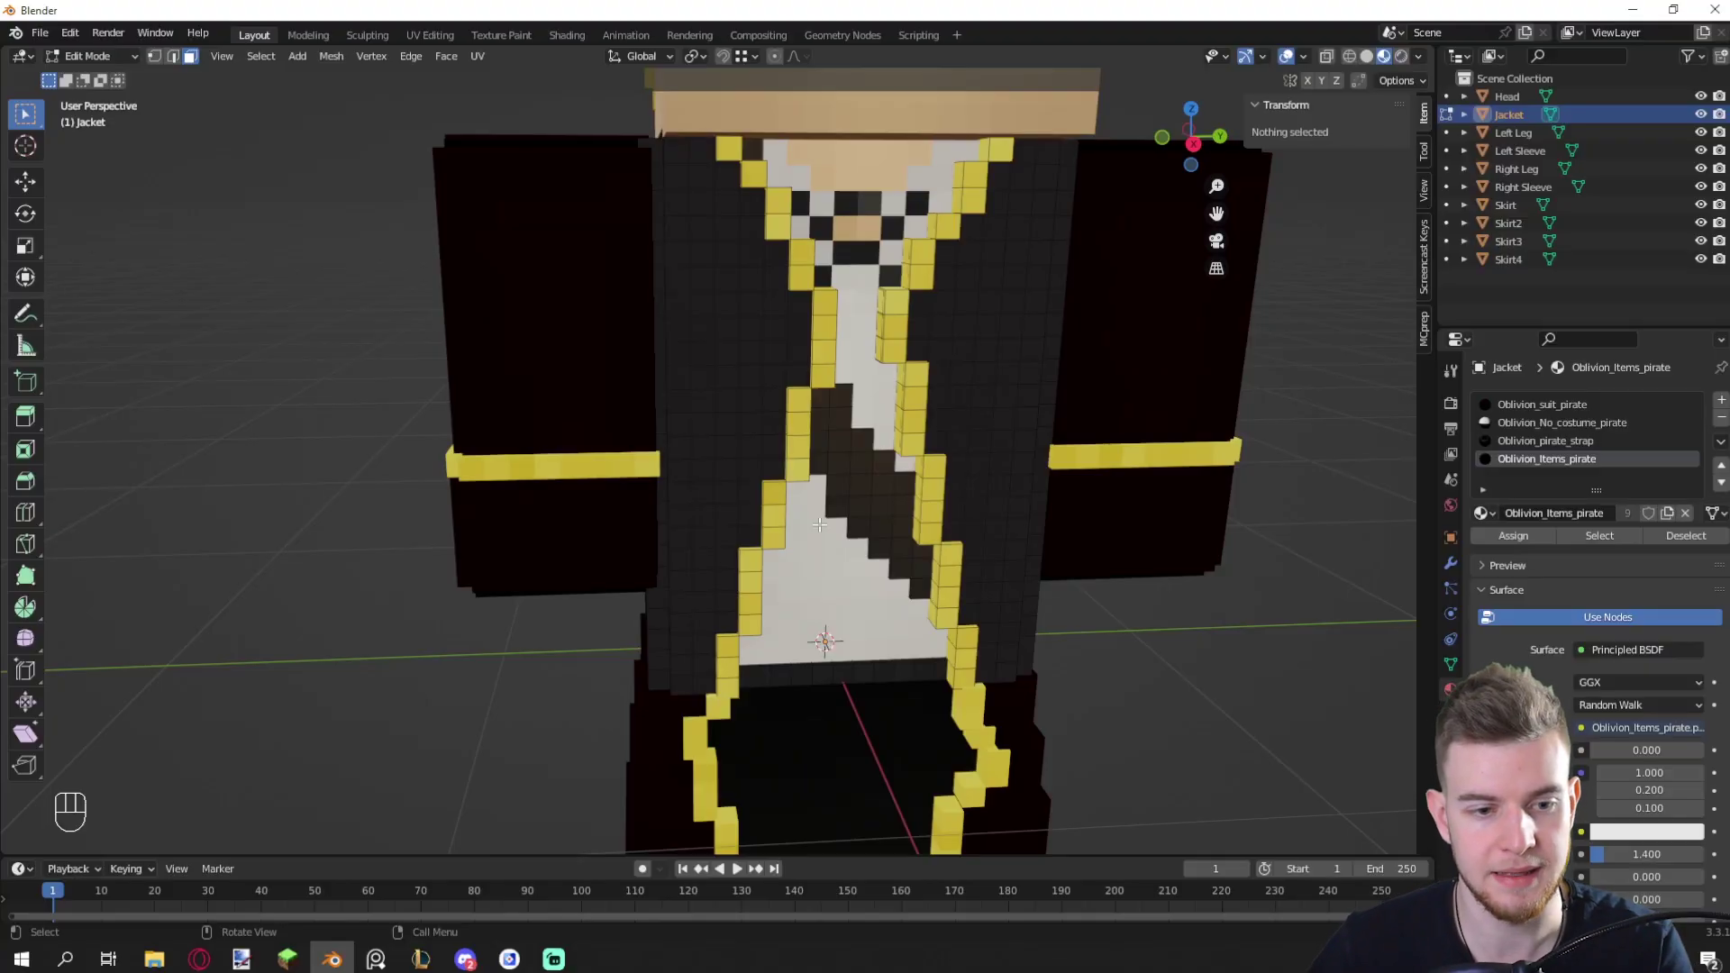
Inspect the Left Leg's texture mapping in edit mode.
scroll(820, 525, down, 2)
middle_drag(820, 525, 896, 514)
key(Tab)
click(838, 721)
key(Tab)
scroll(711, 529, up, 2)
middle_drag(838, 721, 665, 552)
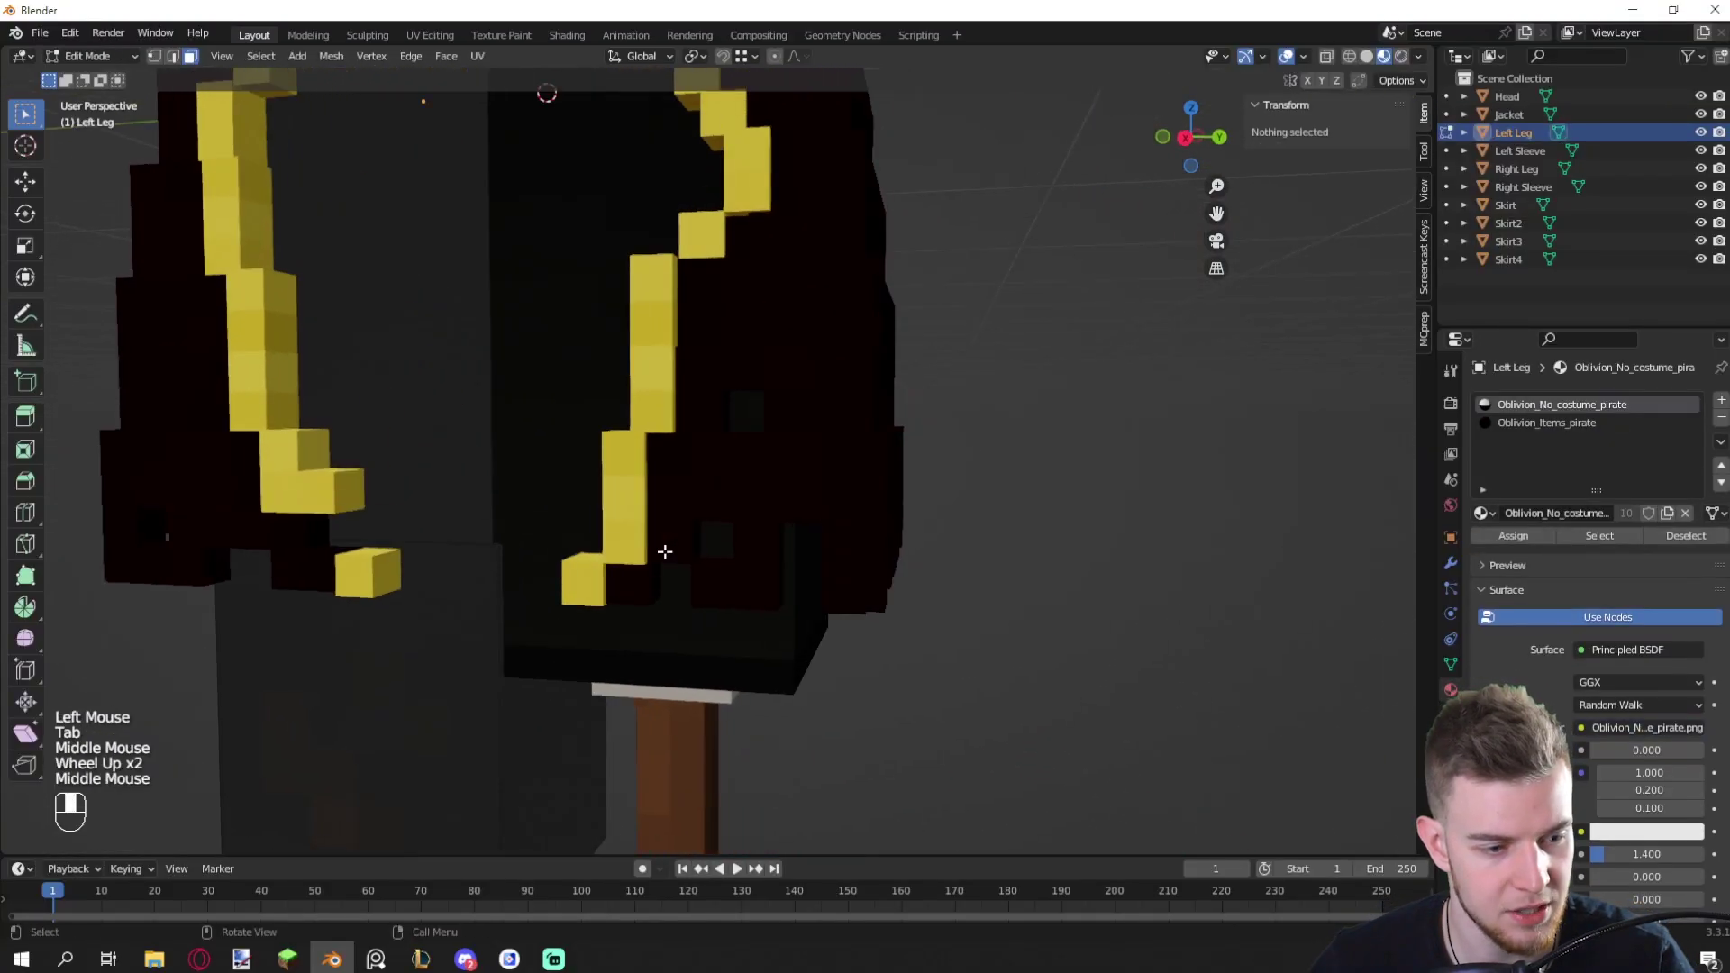
Return to object mode and put the Right Leg into edit mode.
scroll(665, 552, down, 1)
middle_drag(491, 505, 576, 502)
key(Tab)
scroll(743, 519, down, 2)
scroll(743, 519, up, 1)
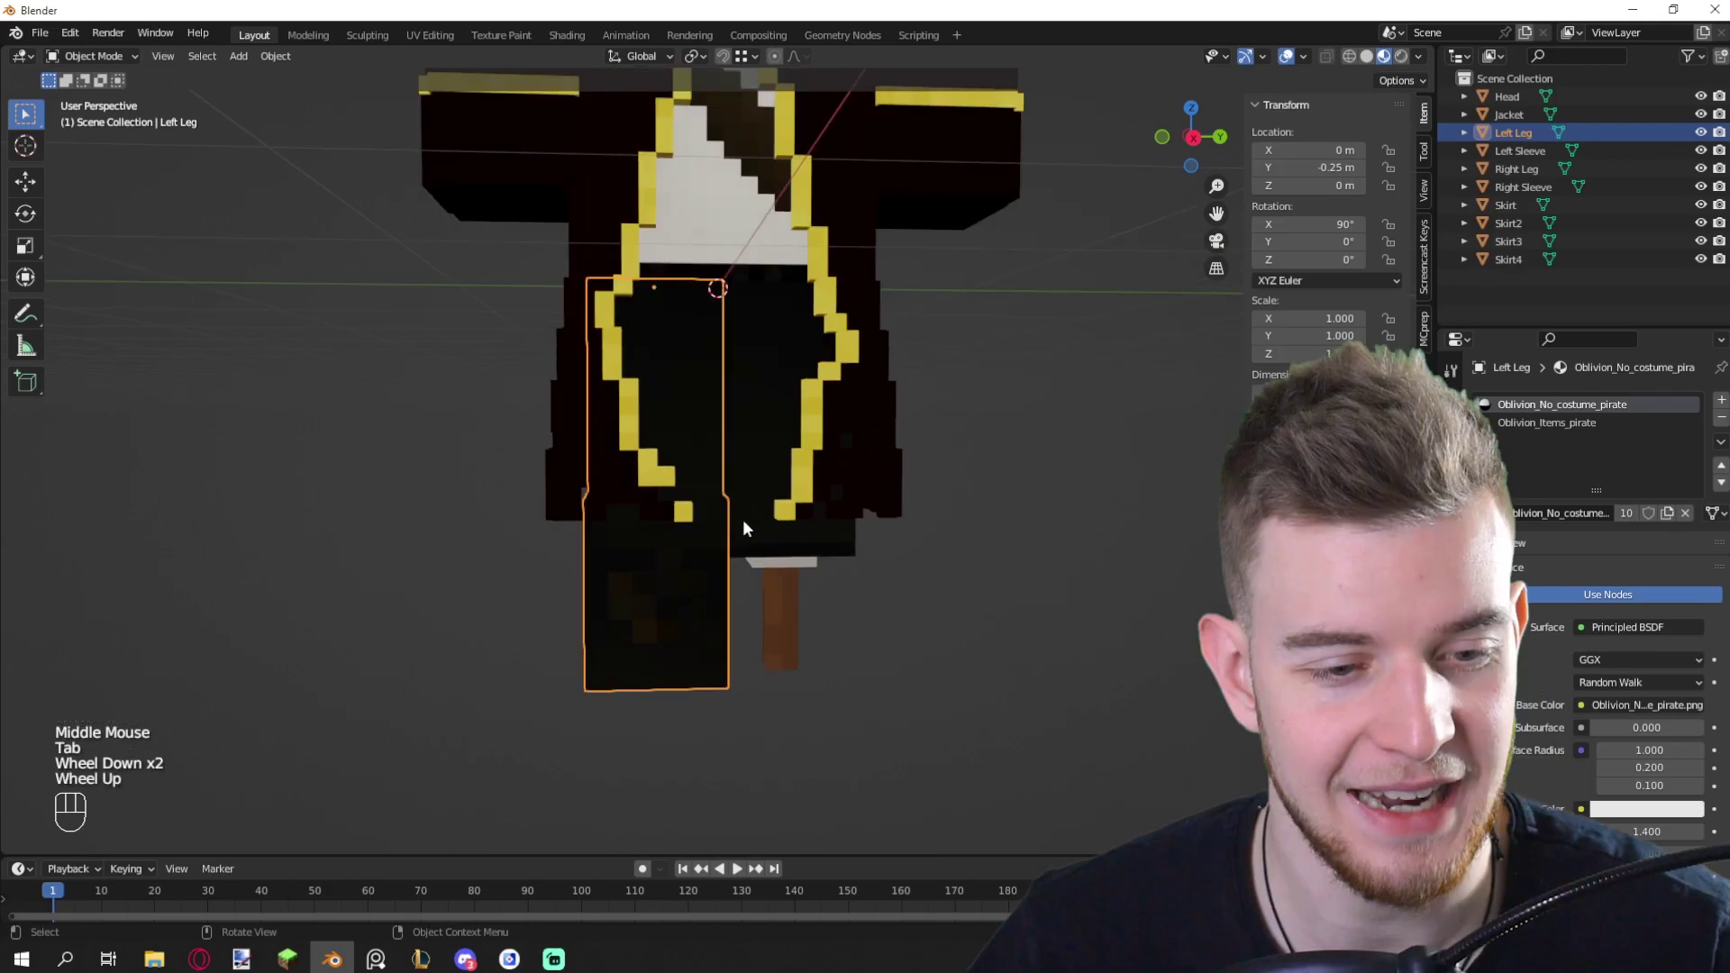
click(745, 523)
key(Tab)
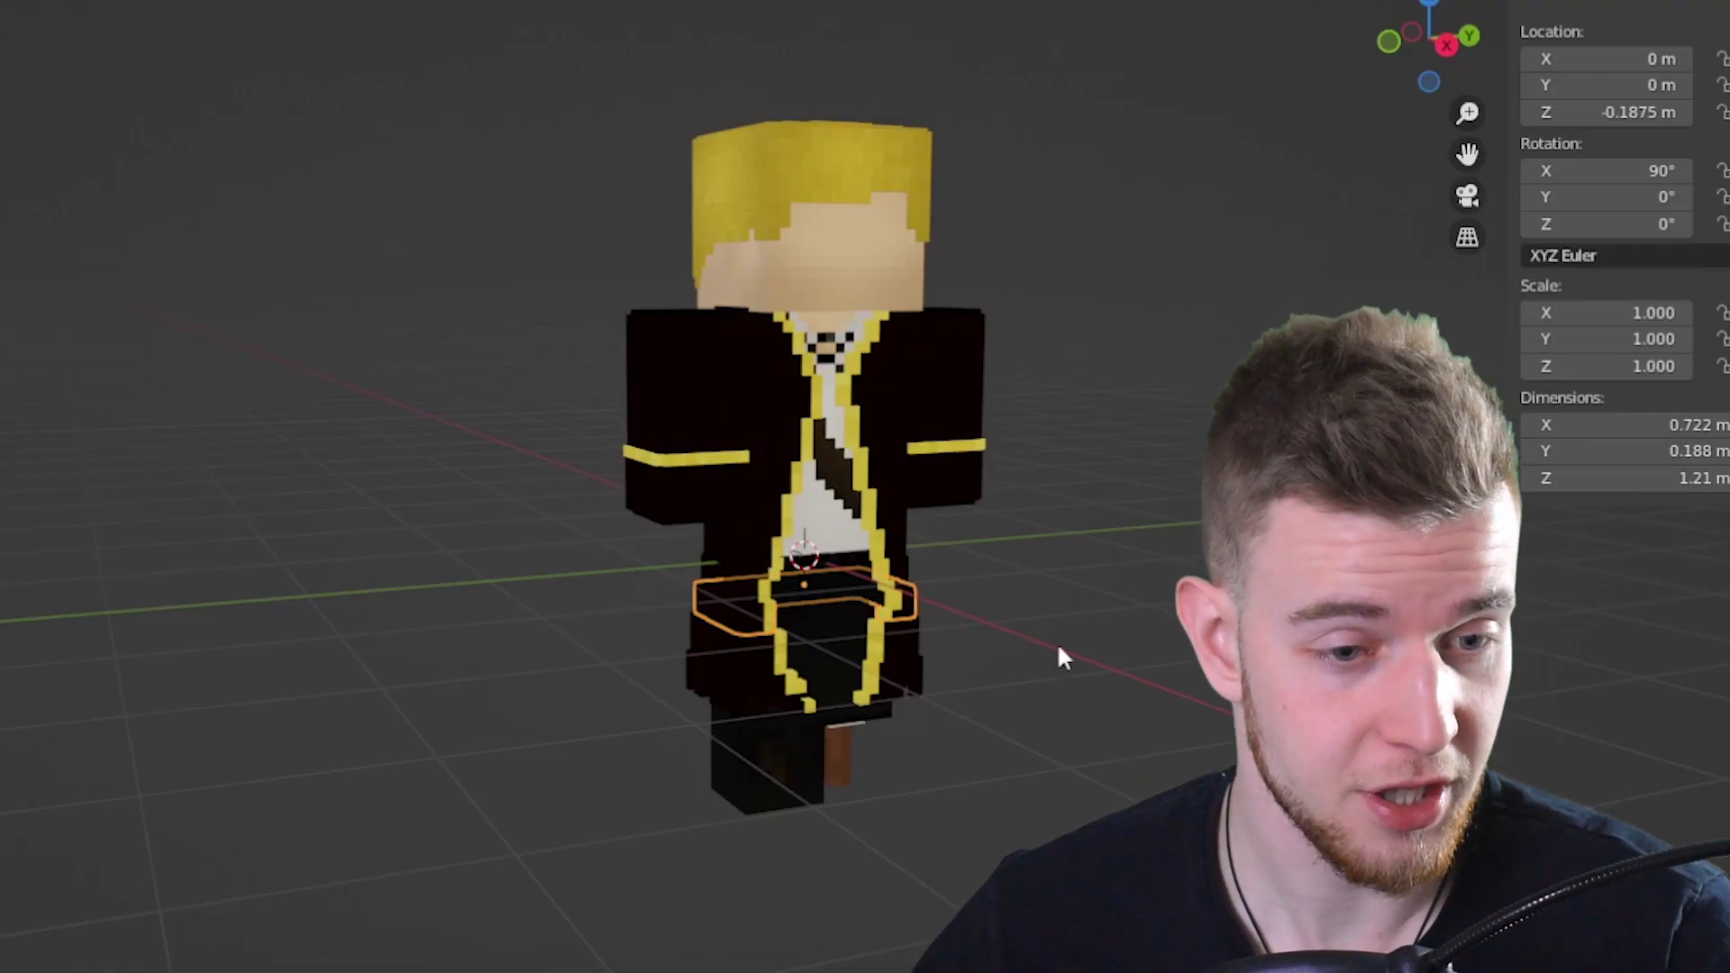
scroll(1057, 642, up, 2)
middle_drag(1058, 642, 1107, 101)
key(a)
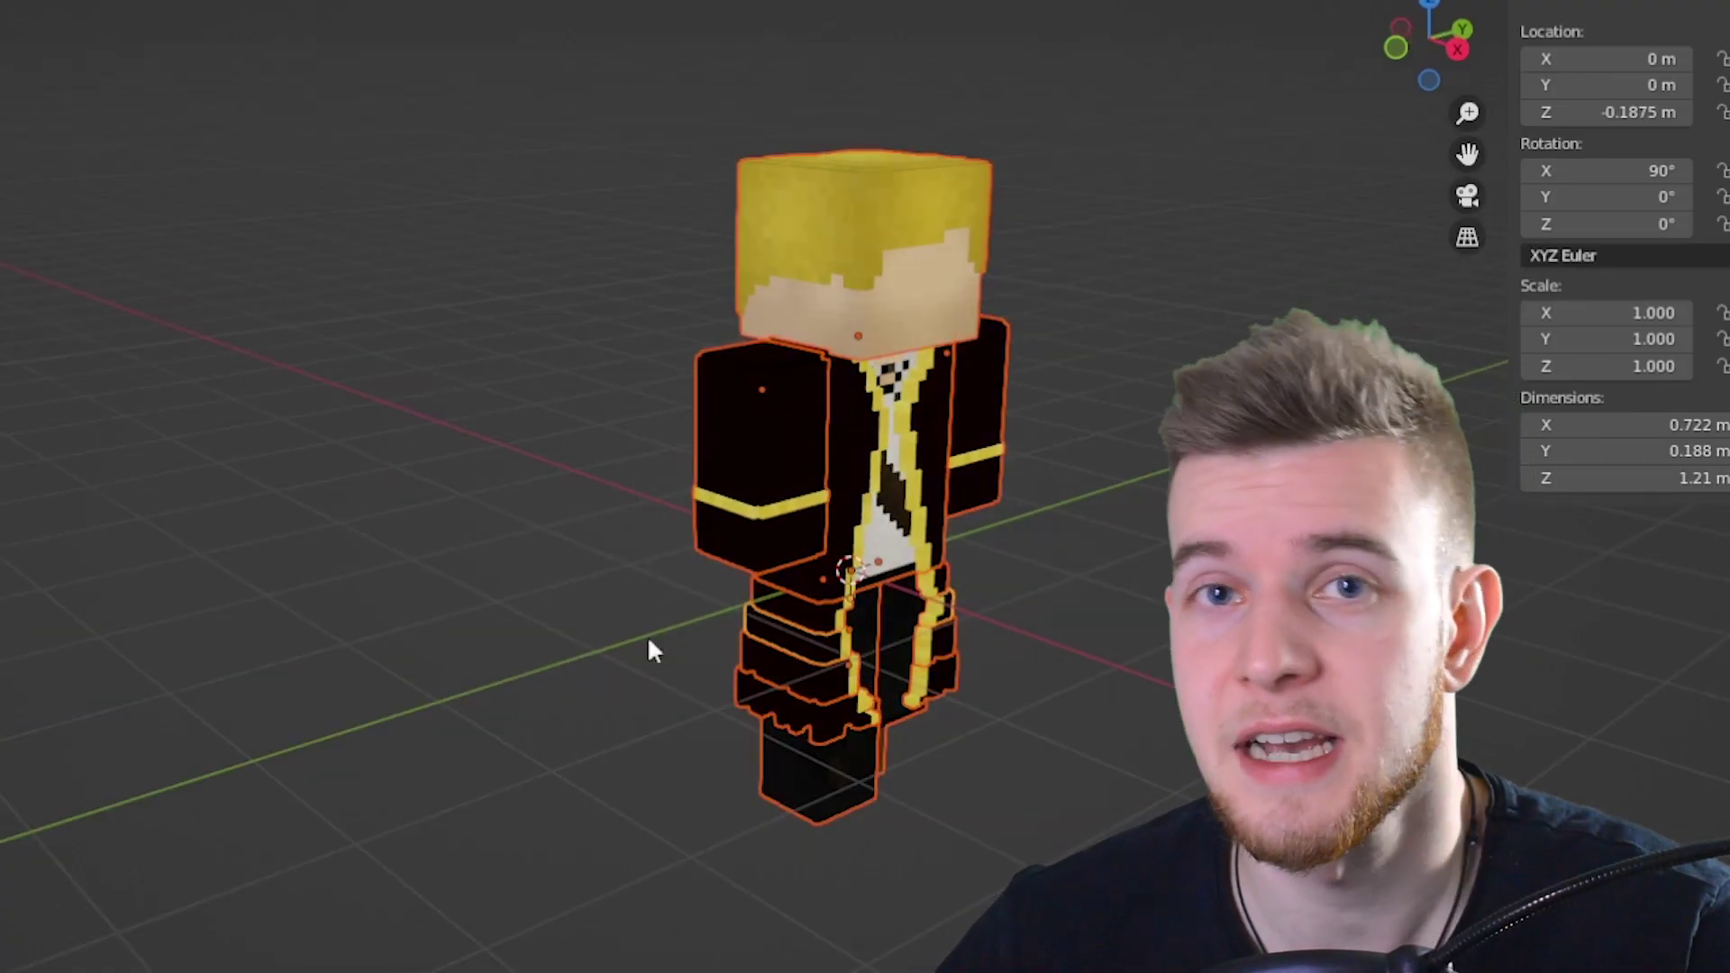